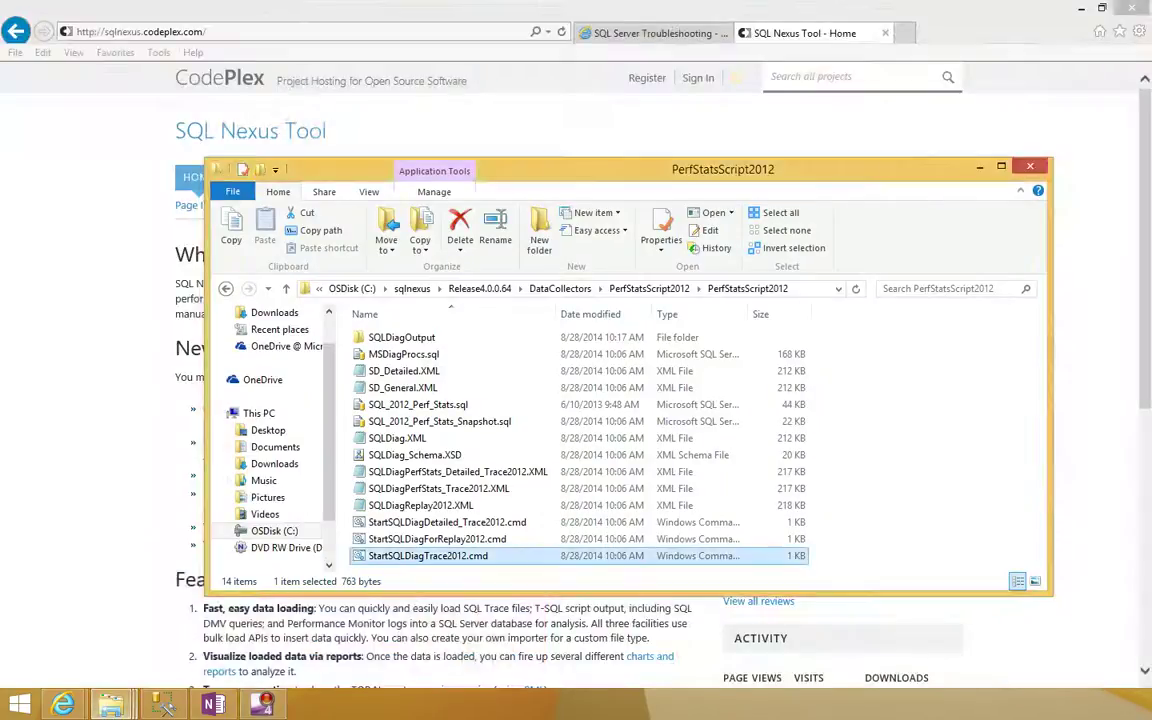
# Step: Go up to the Release4.0.0.64 folder, open SqlNexus4.0.0.64 and locate sqlnexus.exe
pyautogui.click(475, 288)
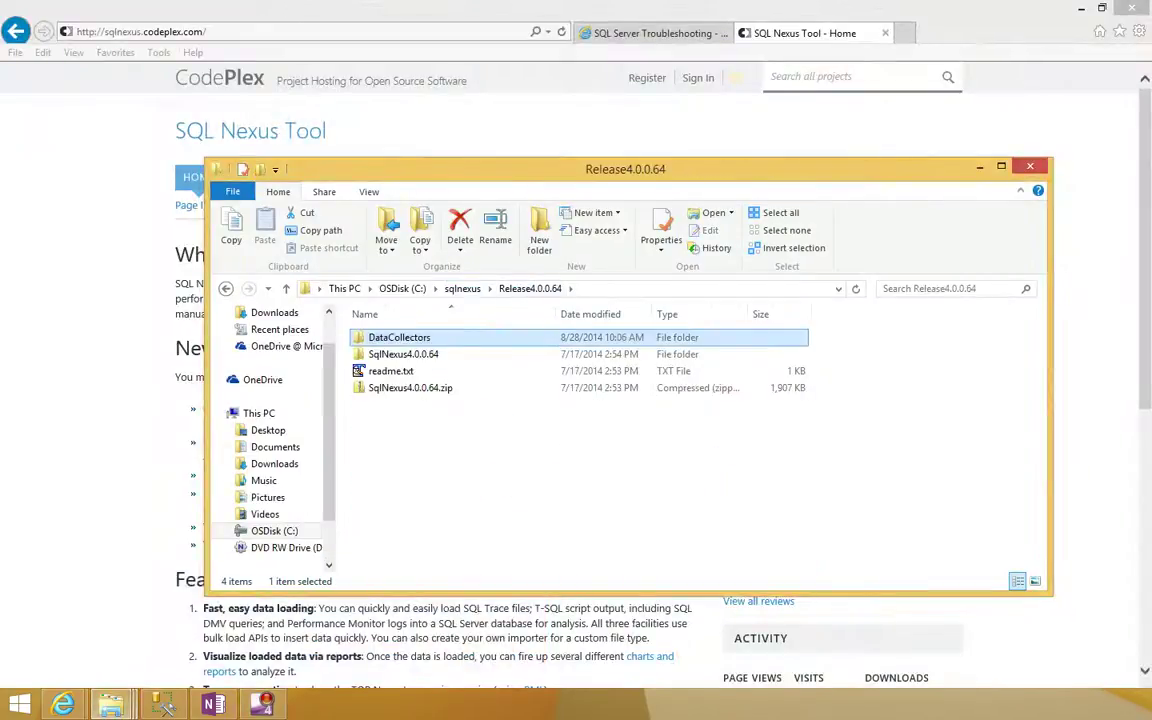
pyautogui.moveTo(425, 356)
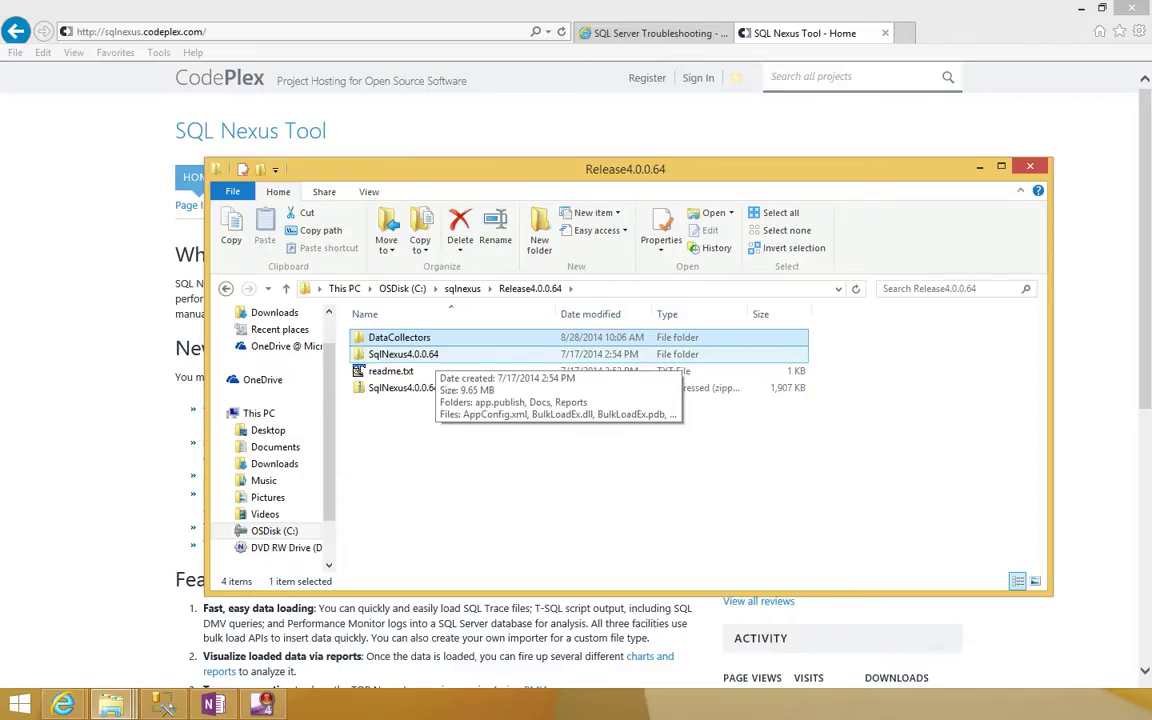
pyautogui.doubleClick(425, 356)
pyautogui.scroll(-4, 430, 430)
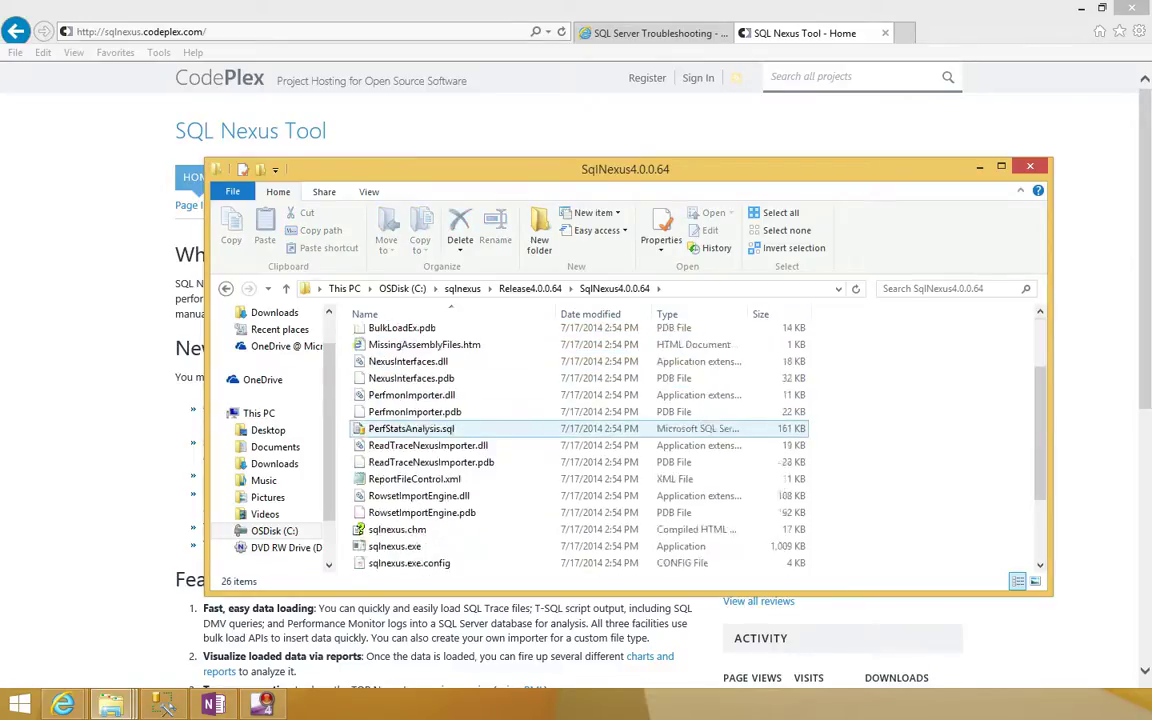
pyautogui.click(396, 446)
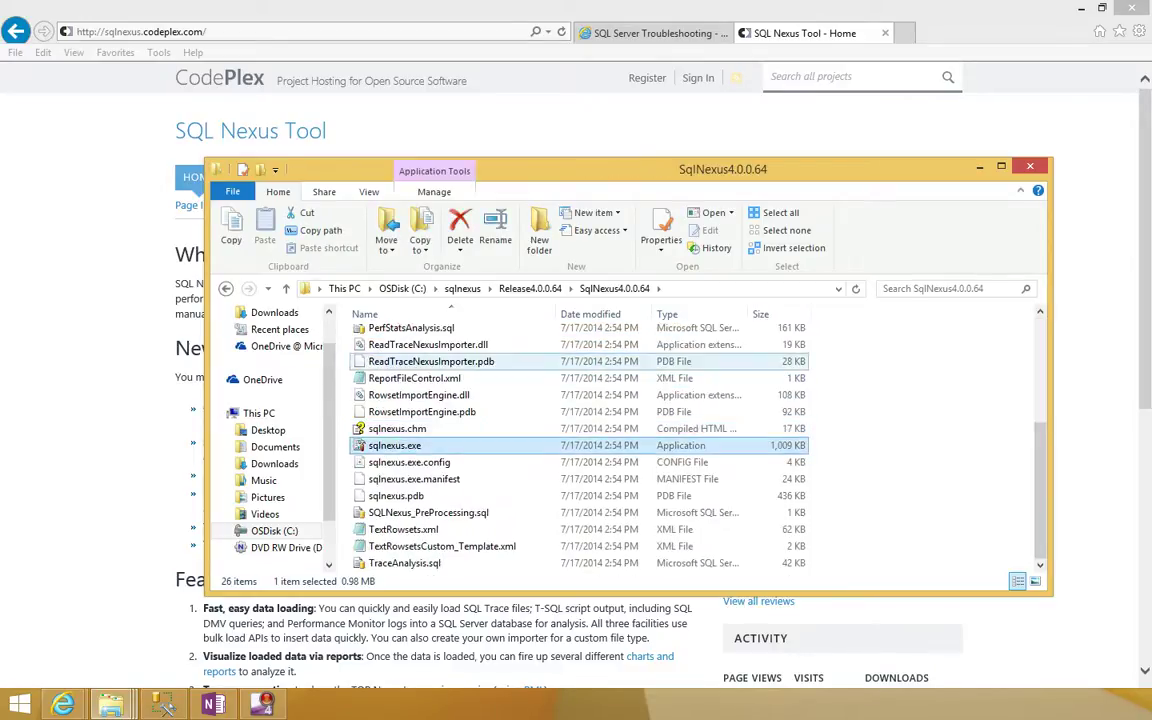
# Step: Return to Release4.0.0.64, open DataCollectors and look through the version-specific PerfStats archives up to PerfStatsScript2012.zip
pyautogui.click(226, 288)
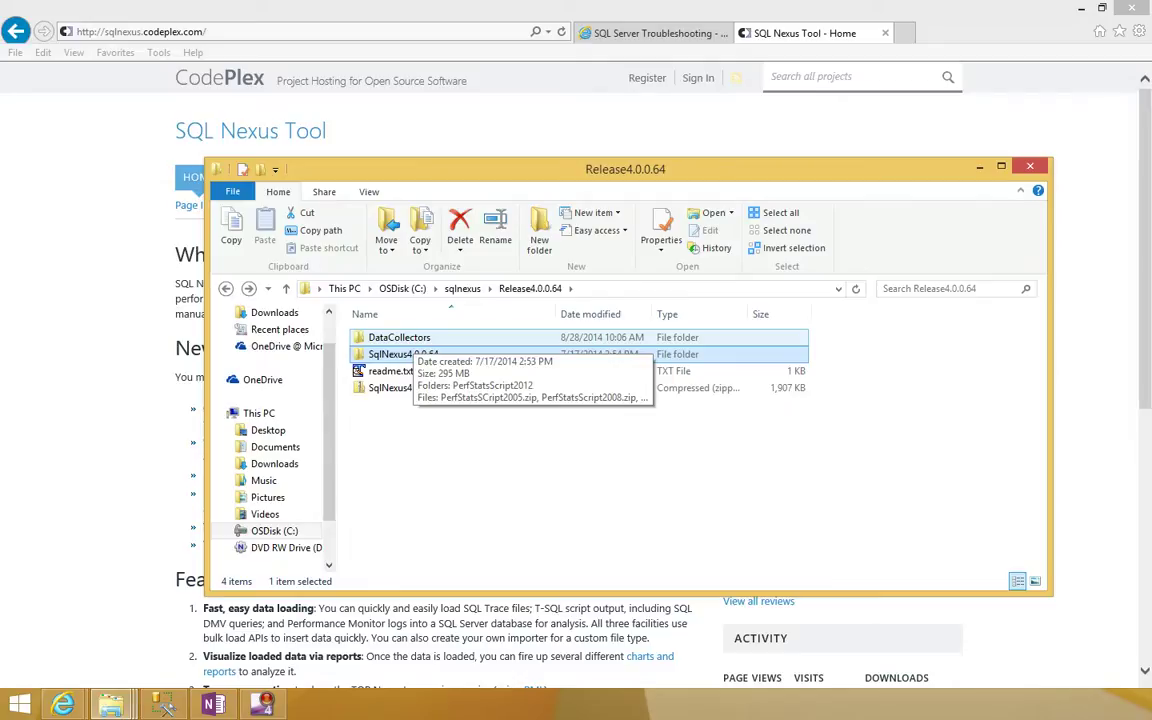
pyautogui.doubleClick(400, 338)
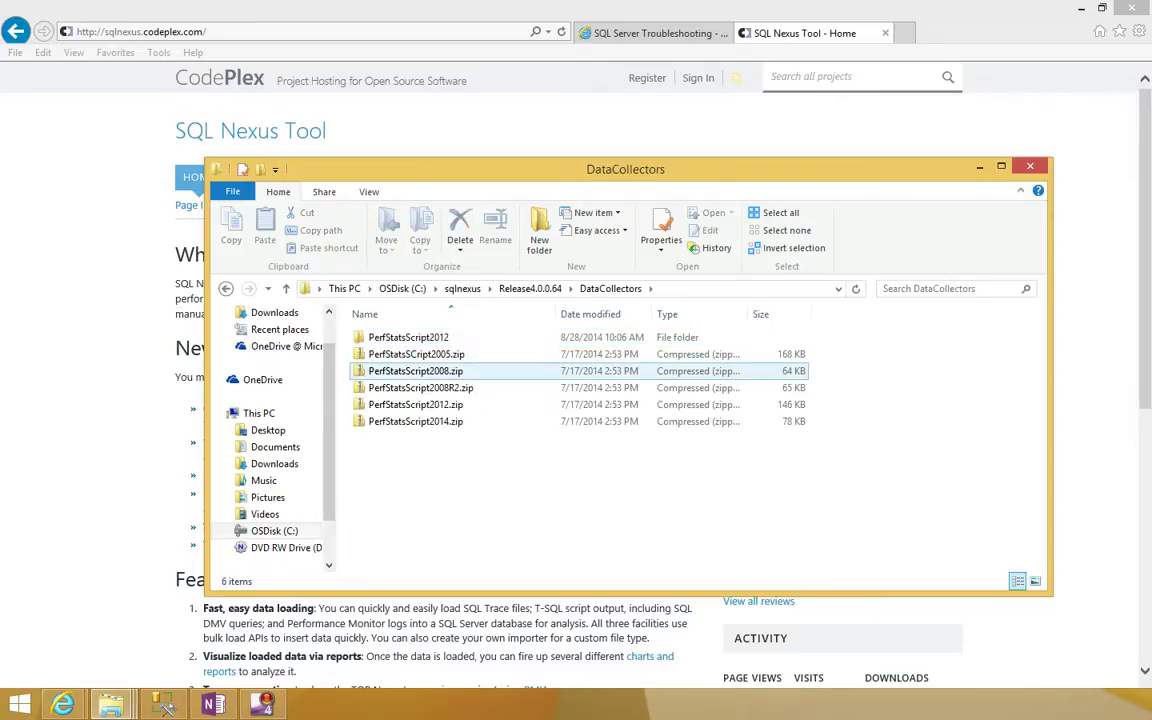
pyautogui.click(430, 355)
pyautogui.click(431, 370)
pyautogui.press('Down')
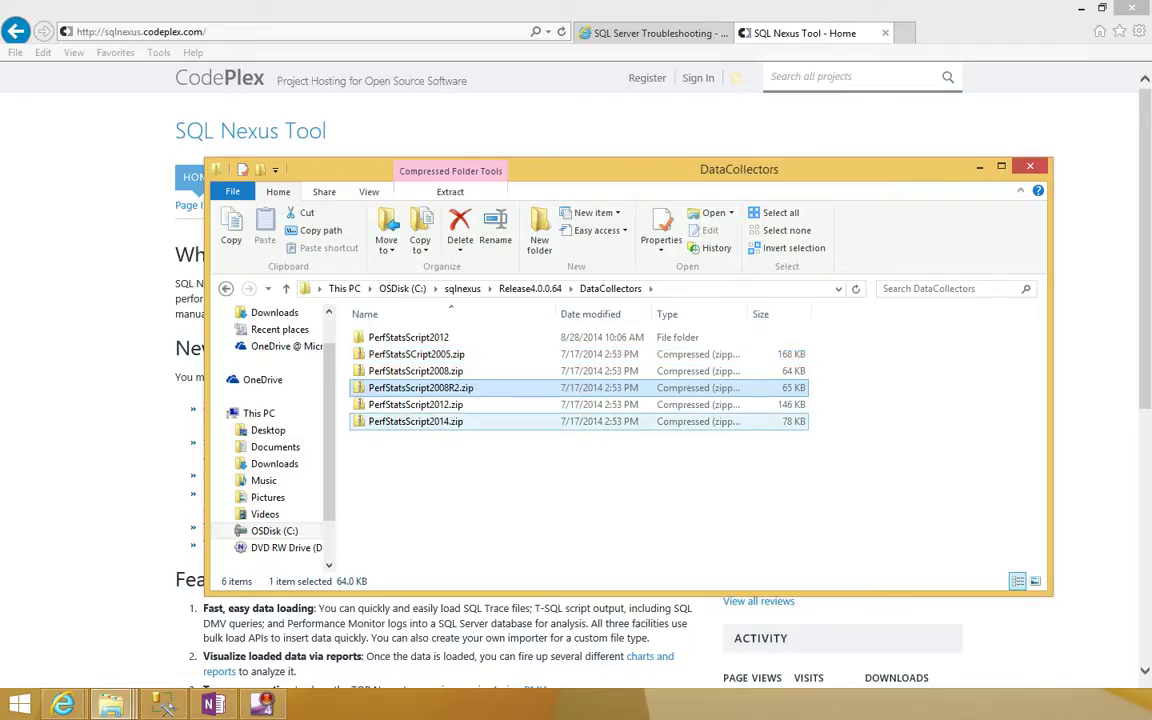
pyautogui.press('Down')
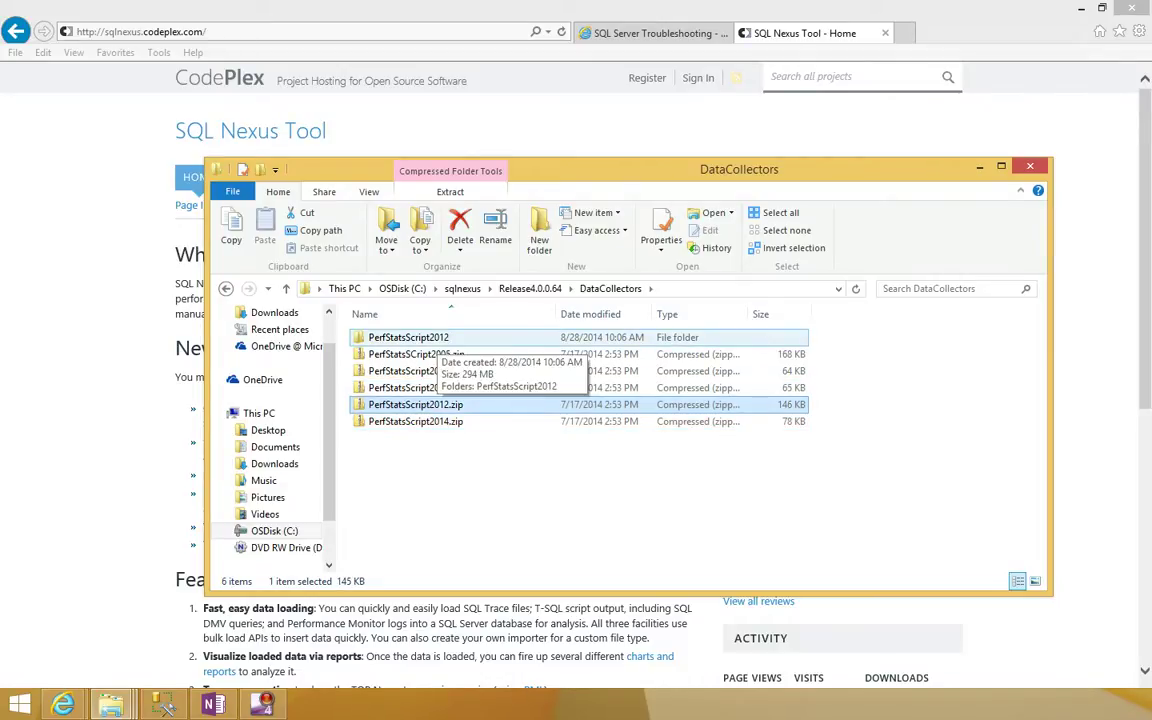
# Step: Open the nested PerfStatsScript2012 folder and look through its Perf Stats SQL scripts, SQLDiag XML configurations and StartSQLDiagTrace2012.cmd
pyautogui.doubleClick(400, 338)
pyautogui.doubleClick(405, 338)
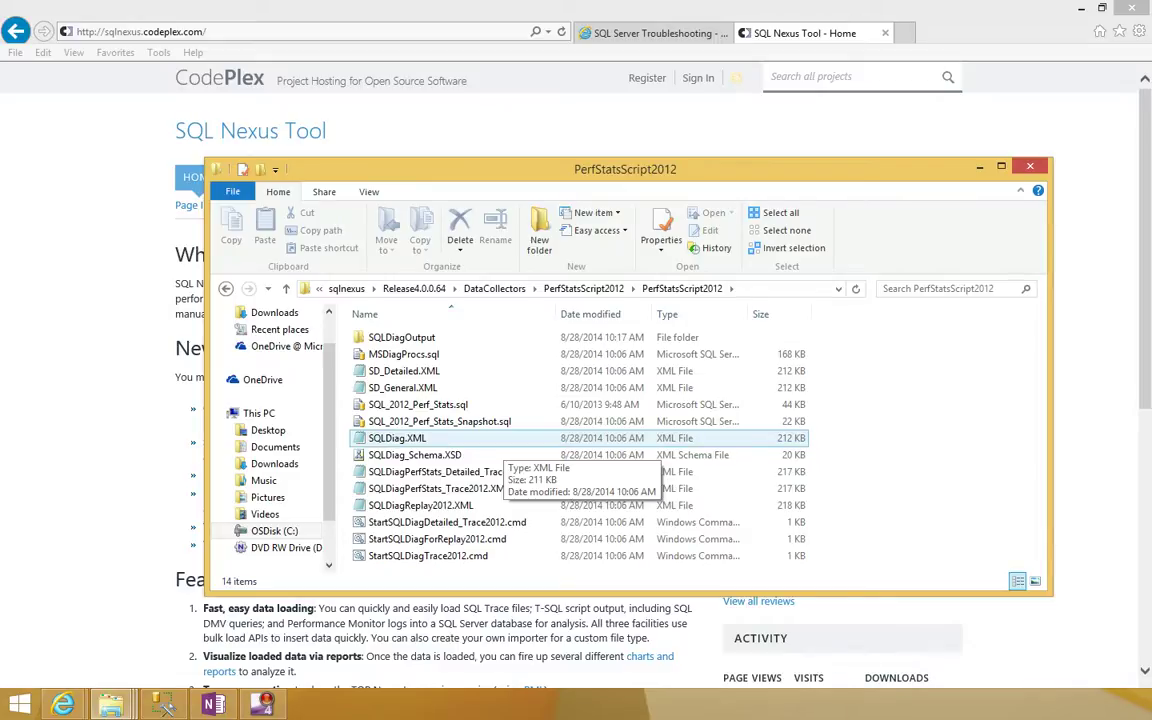
pyautogui.click(418, 405)
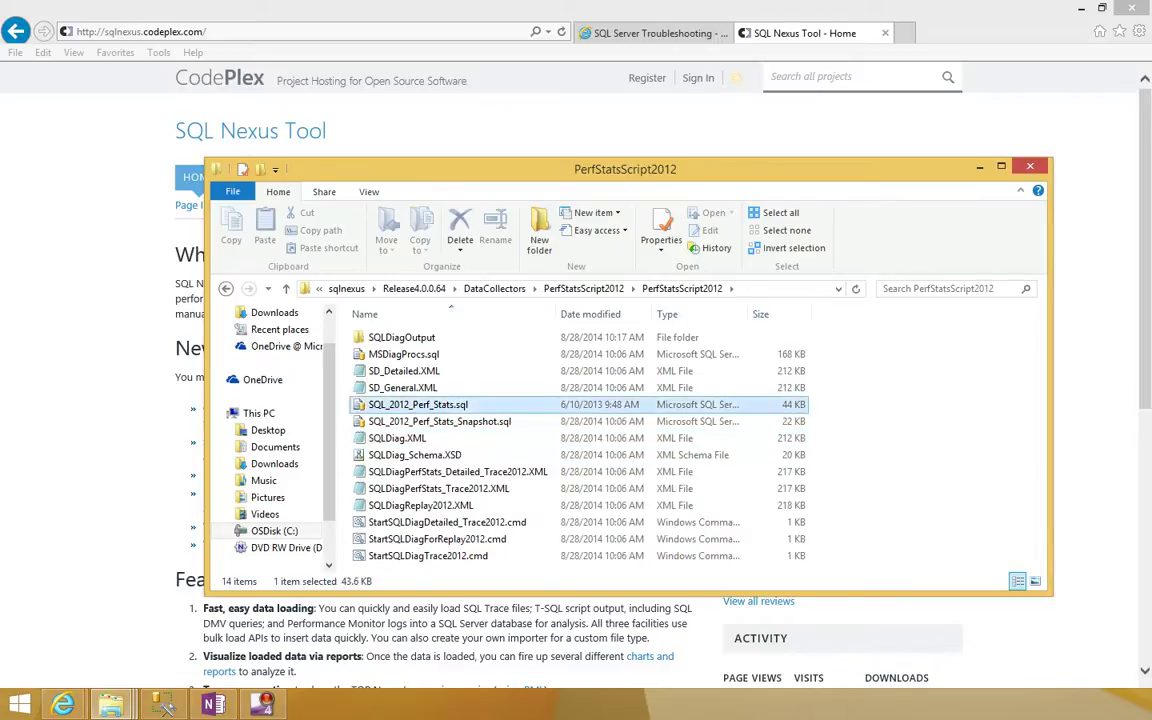
pyautogui.click(440, 422)
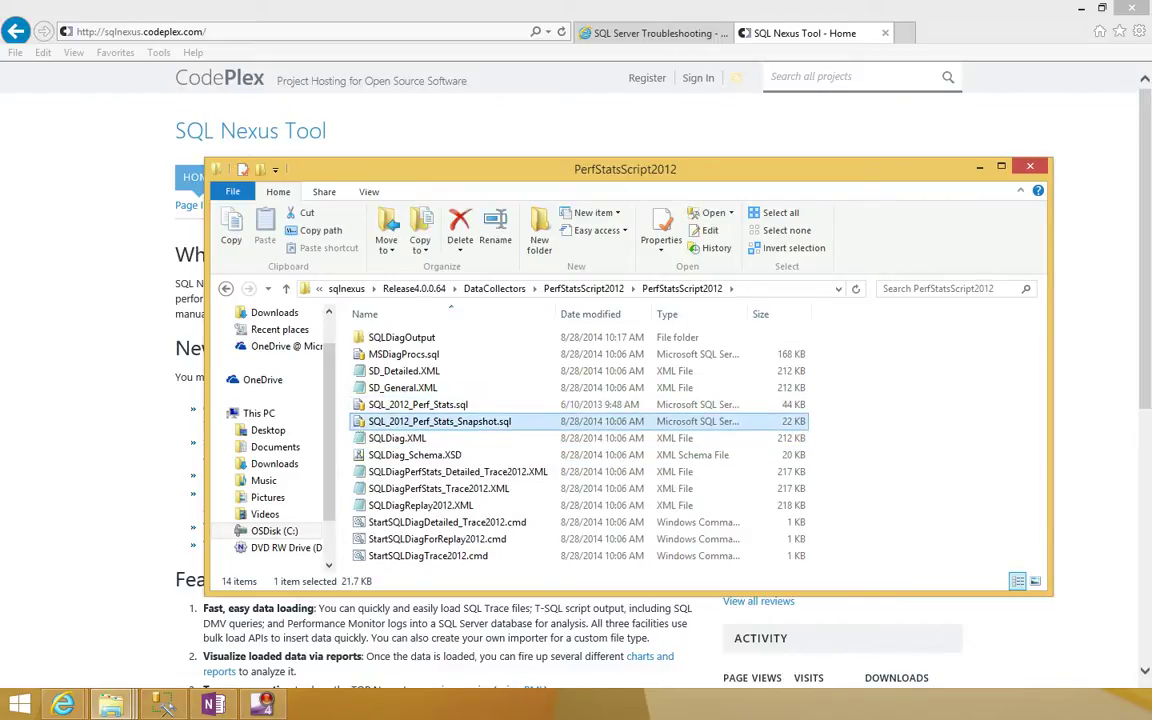
pyautogui.click(457, 472)
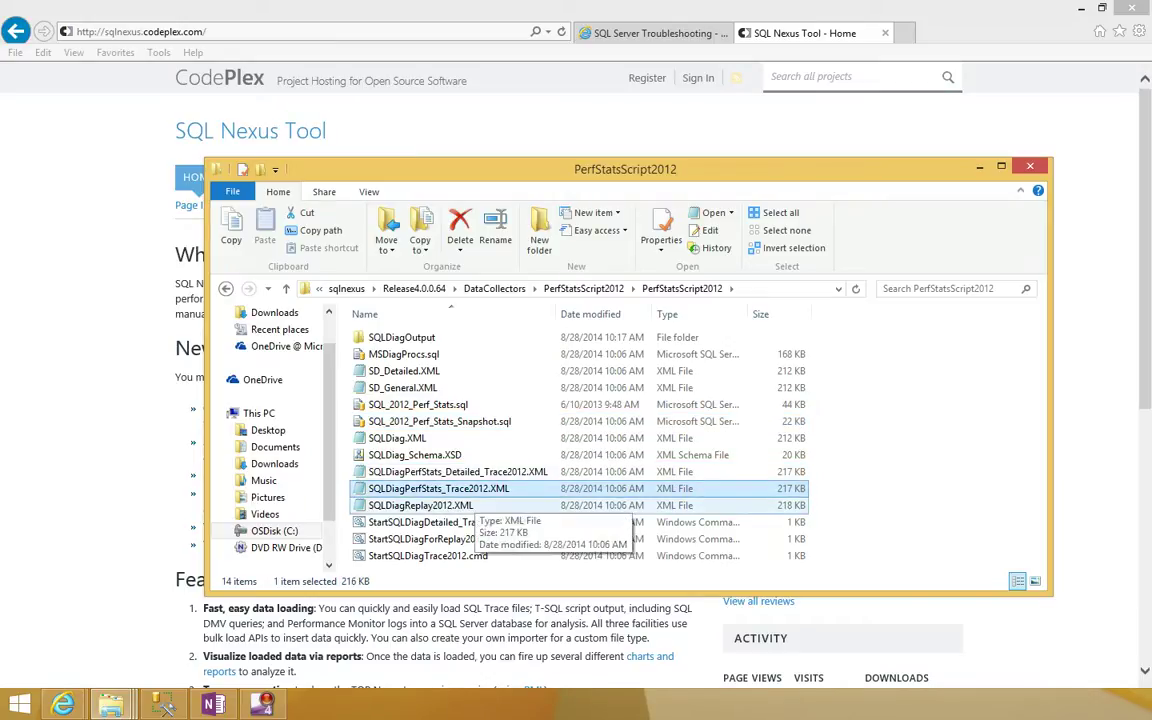
pyautogui.click(420, 505)
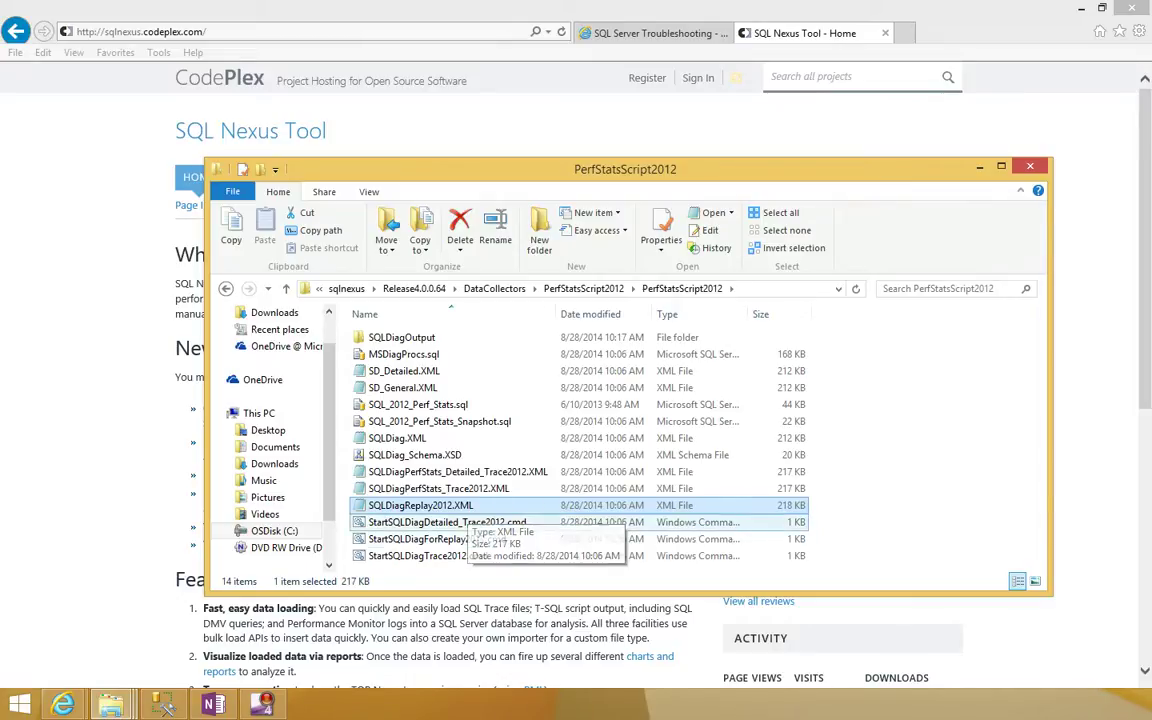
pyautogui.click(448, 556)
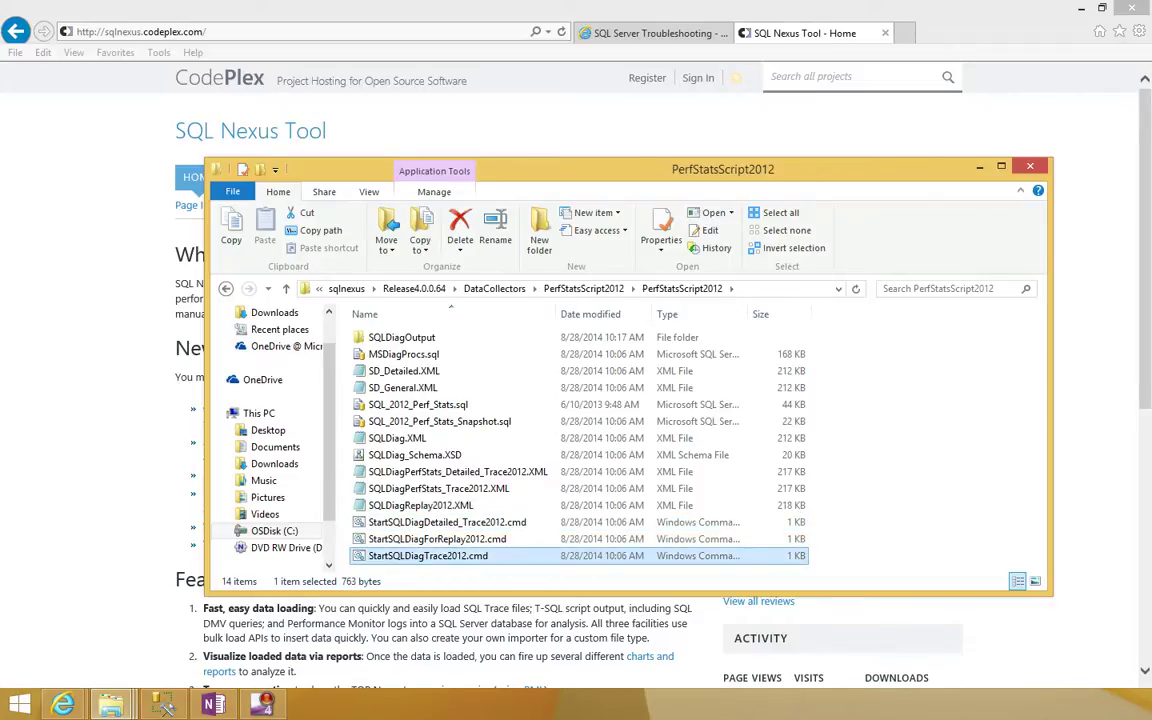
# Step: Open StartSQLDiagTrace2012.cmd for editing, review the SQLdiag.exe path and the /I and /O arguments, and close it
pyautogui.rightClick(433, 557)
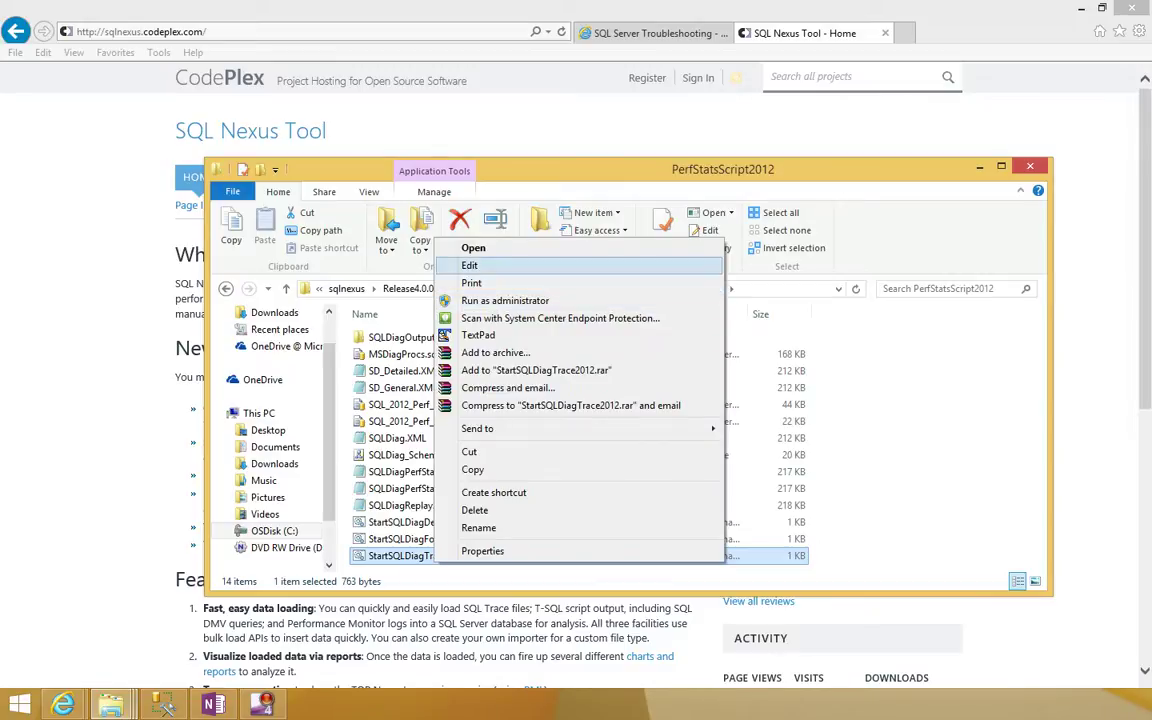
pyautogui.click(470, 265)
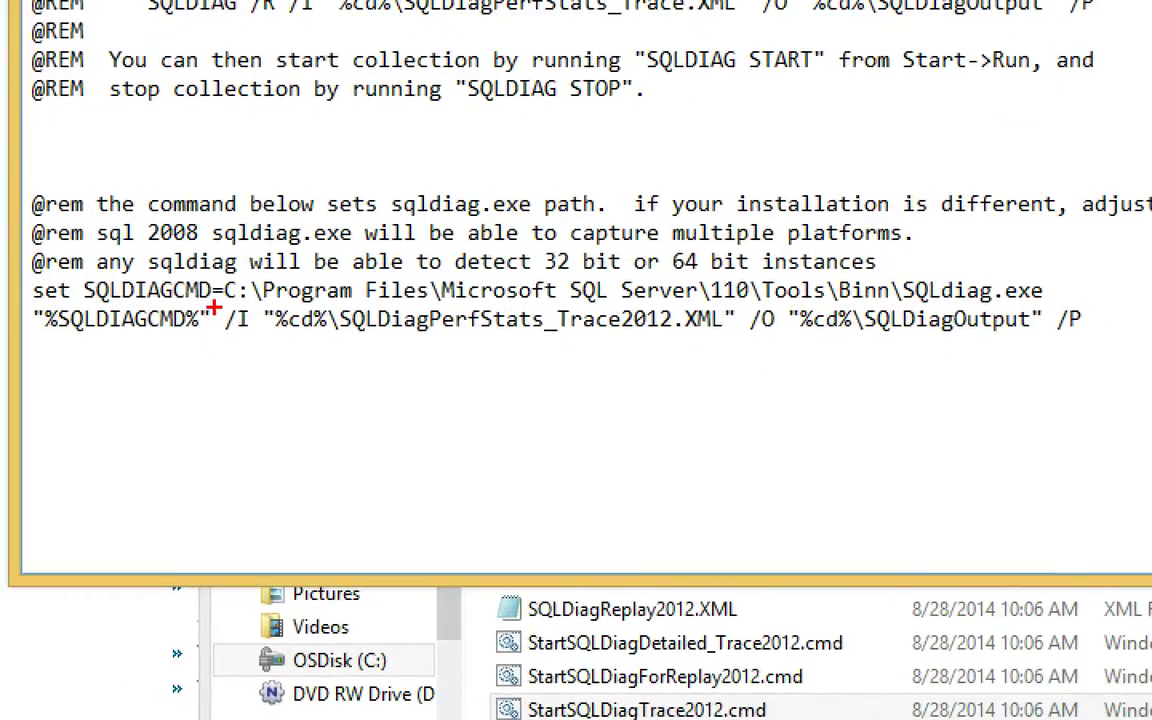
pyautogui.moveTo(214, 306); pyautogui.dragTo(1050, 305)
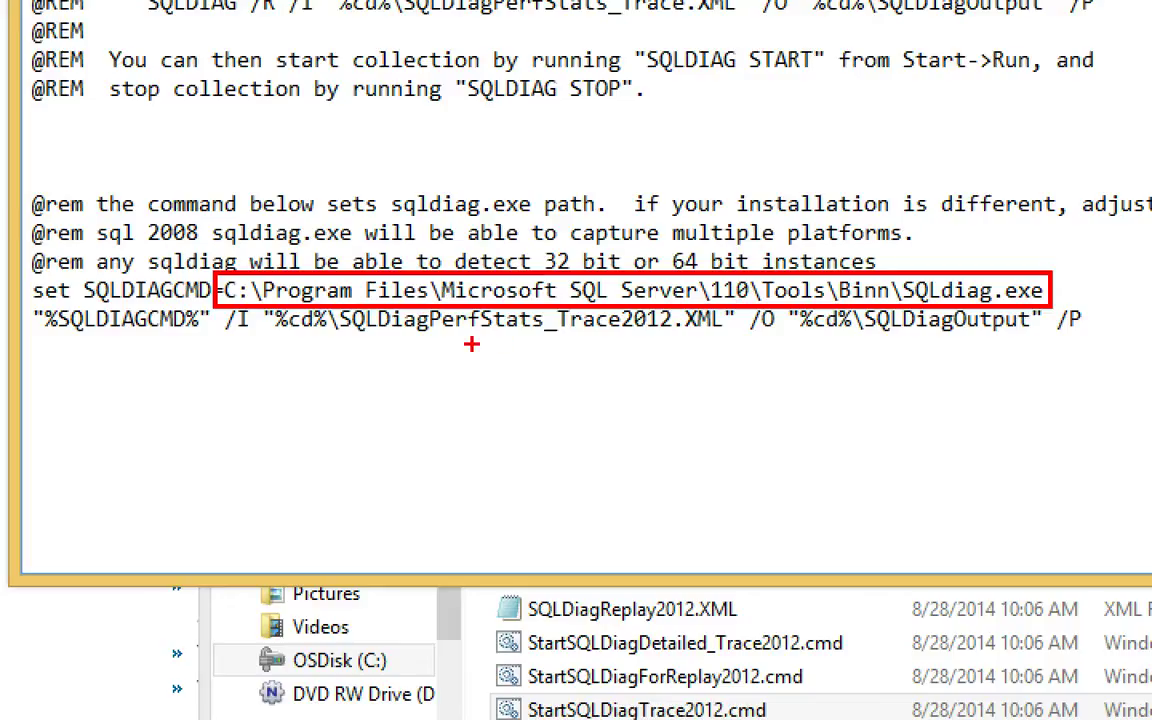
pyautogui.press('e')
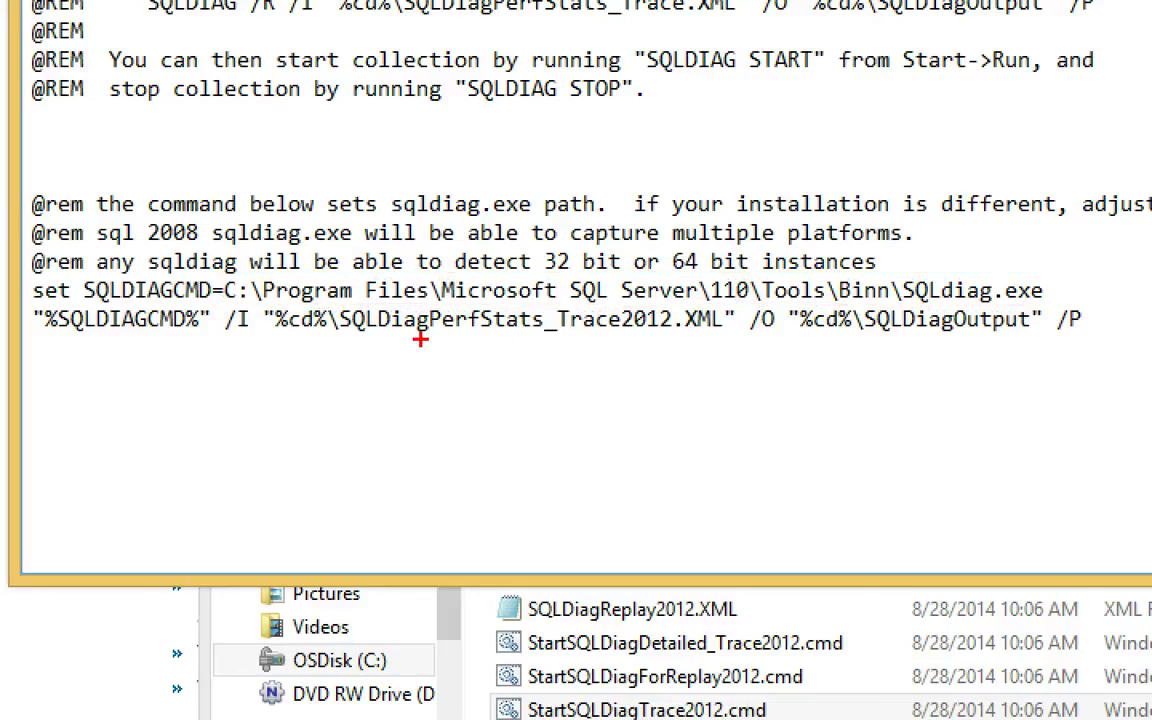
pyautogui.moveTo(223, 337)
pyautogui.mouseDown()
pyautogui.moveTo(550, 306)
pyautogui.moveTo(737, 306)
pyautogui.mouseUp()
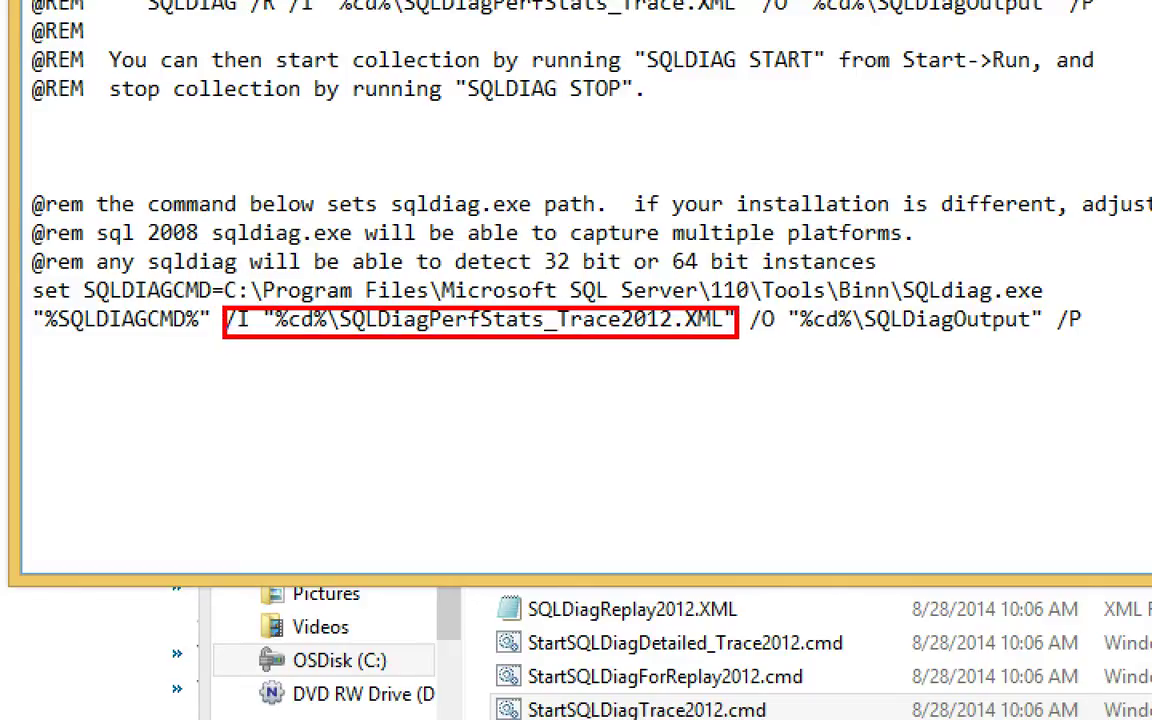
pyautogui.moveTo(748, 342)
pyautogui.mouseDown()
pyautogui.moveTo(913, 306)
pyautogui.moveTo(1046, 306)
pyautogui.mouseUp()
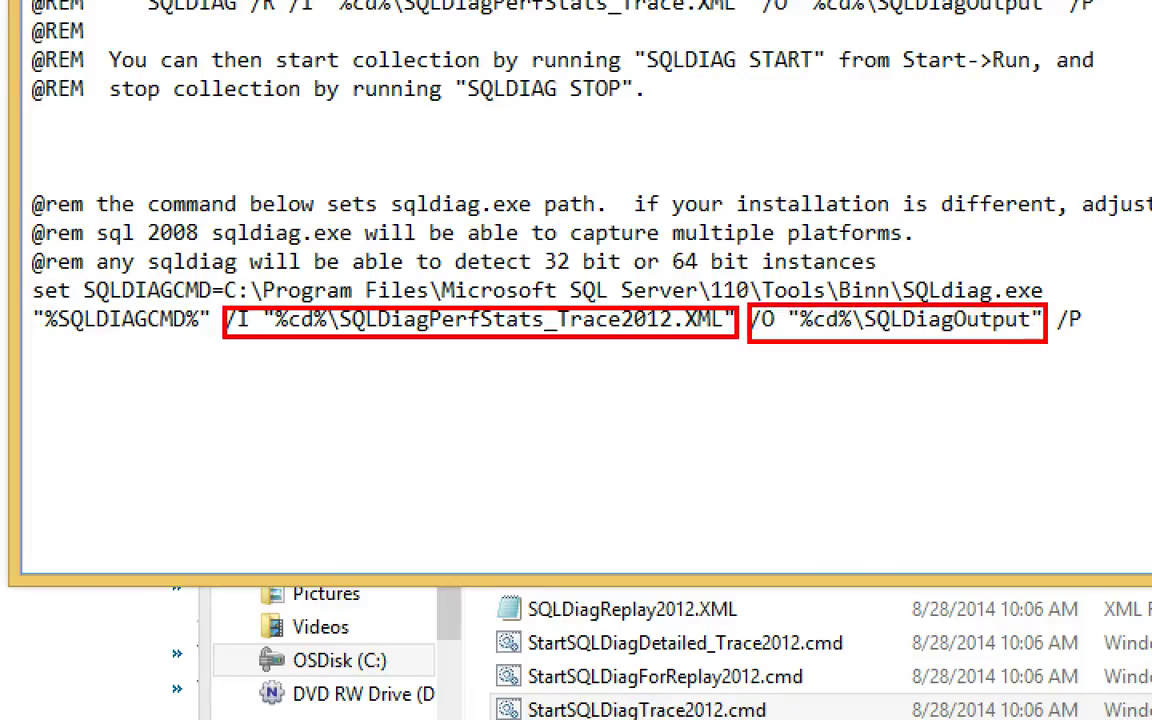
pyautogui.press('e')
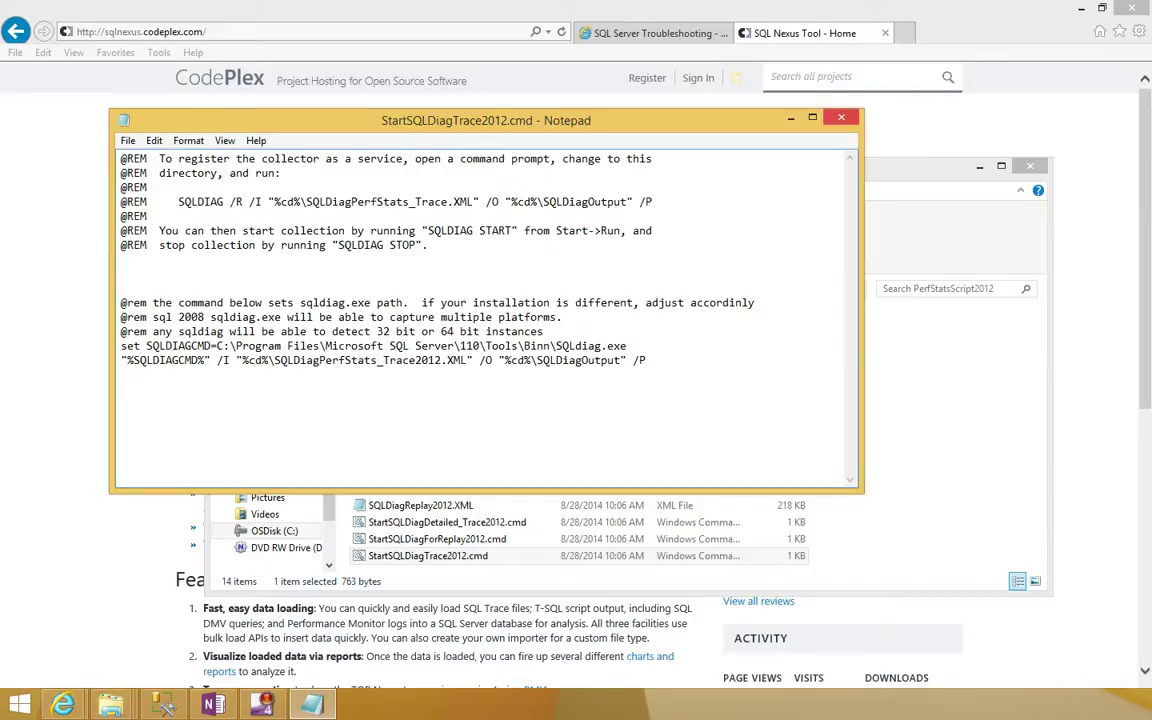
pyautogui.click(841, 117)
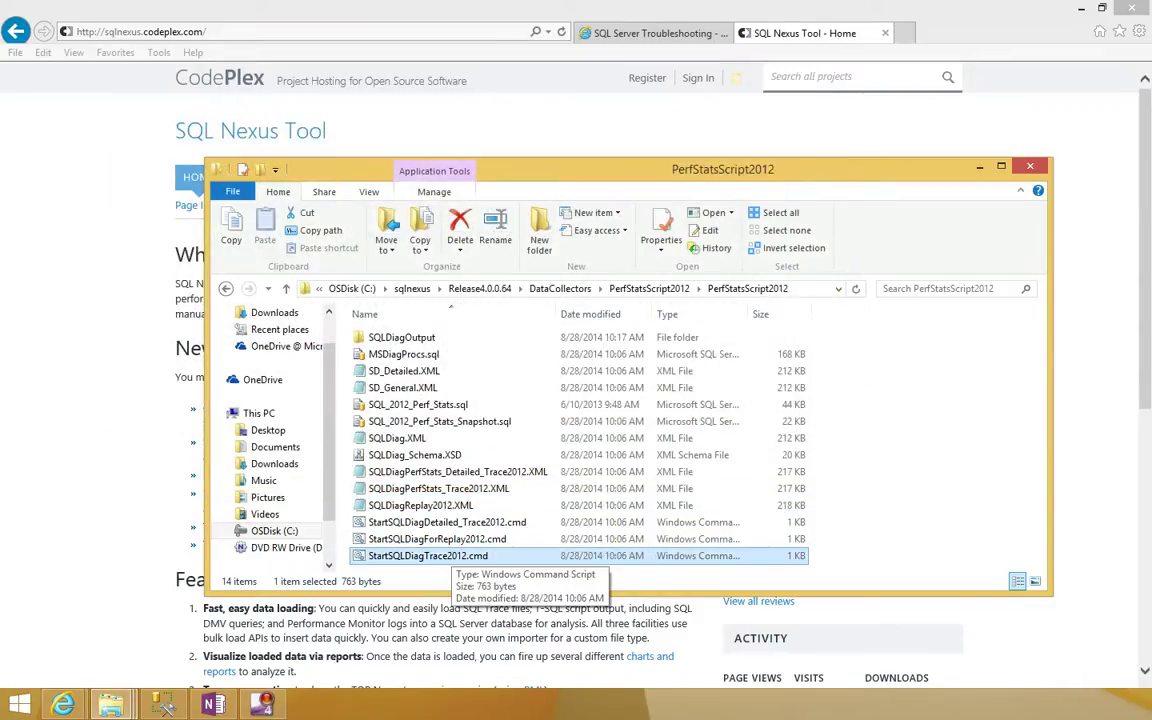
# Step: Run StartSQLDiagTrace2012.cmd and agree to overwrite the files in the existing SQLDiagOutput folder
pyautogui.doubleClick(452, 556)
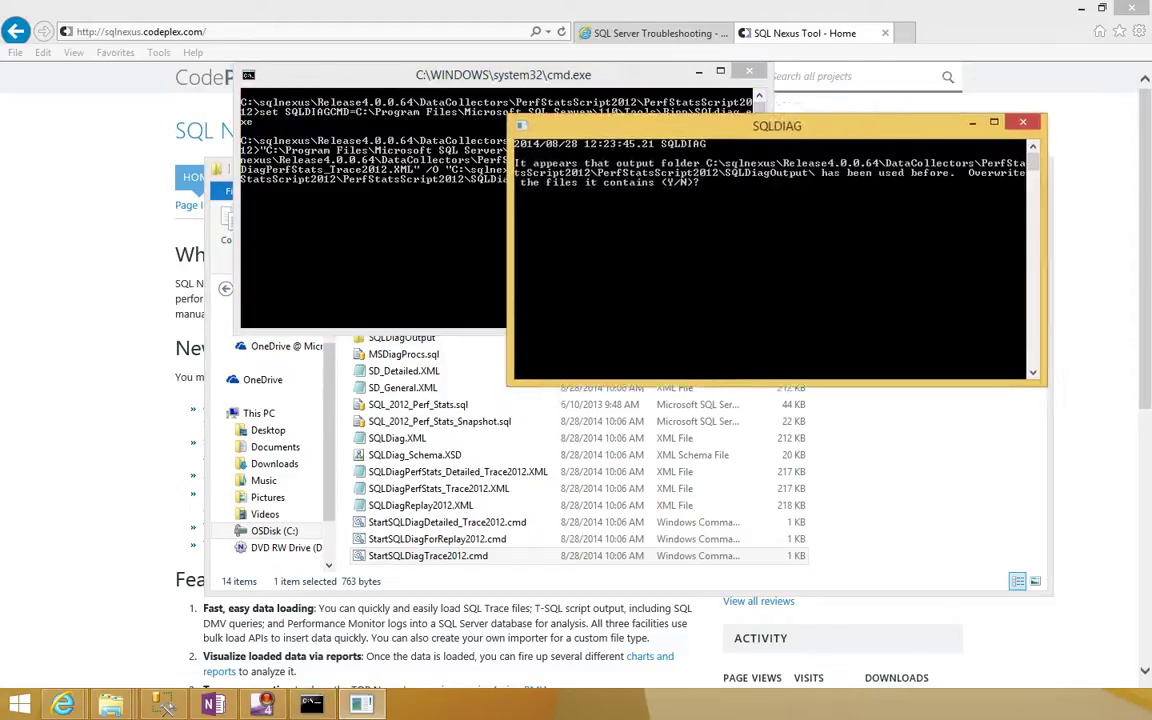
pyautogui.write('y')
pyautogui.press('Return')
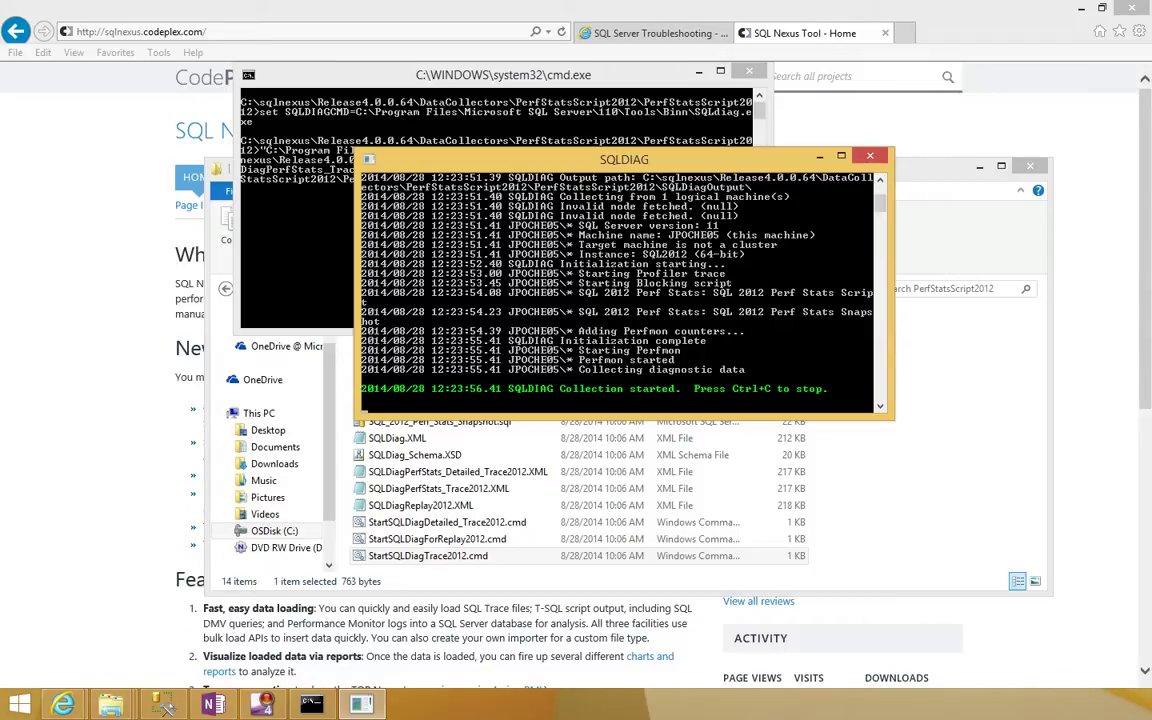
# Step: Return to the SQLDIAG console and stop the running data collection
pyautogui.click(111, 704)
pyautogui.click(279, 620)
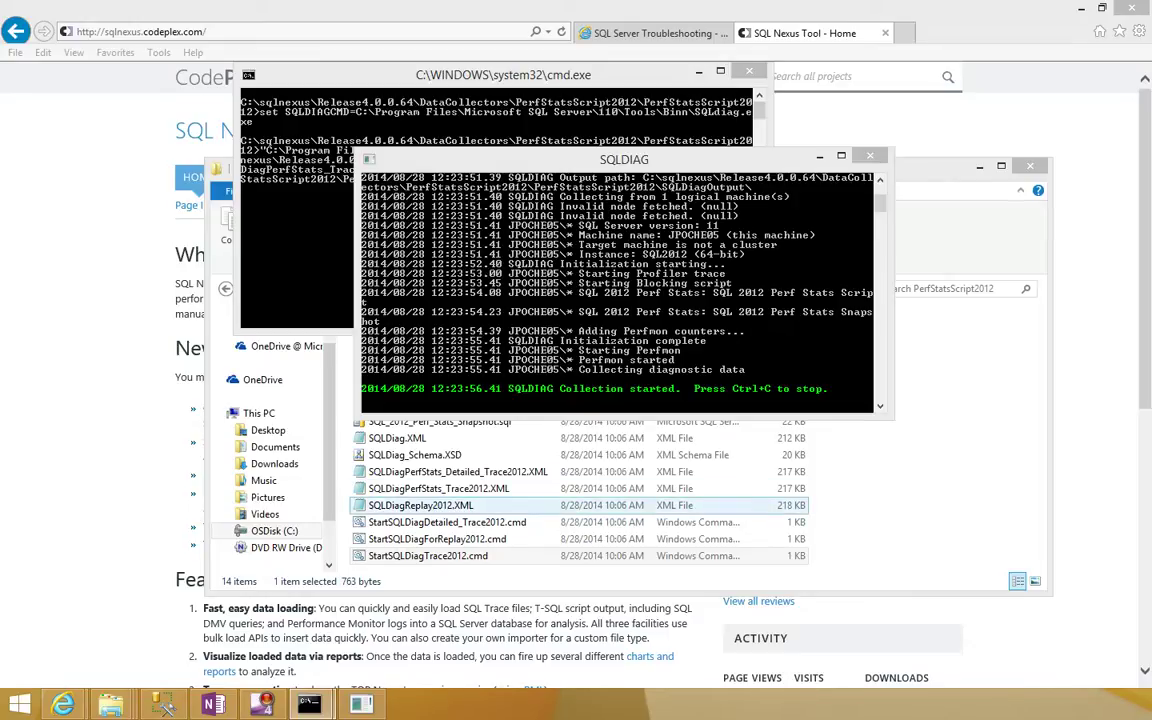
pyautogui.click(580, 505)
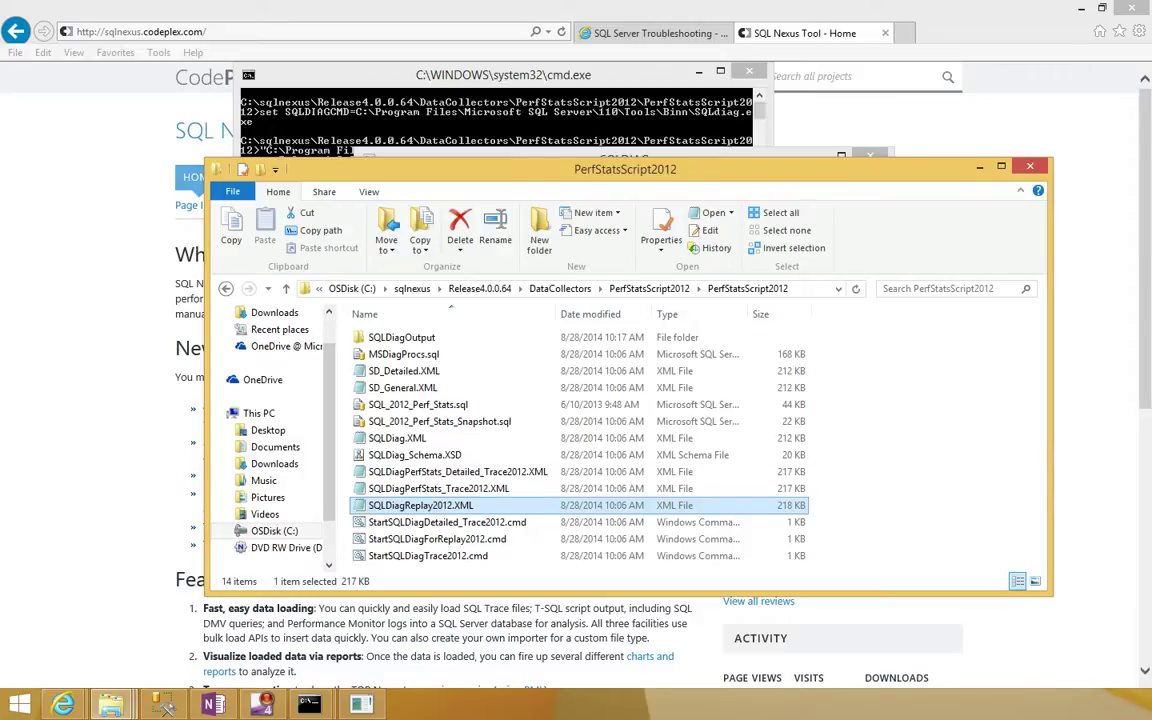
pyautogui.hotkey('alt', 'Tab')
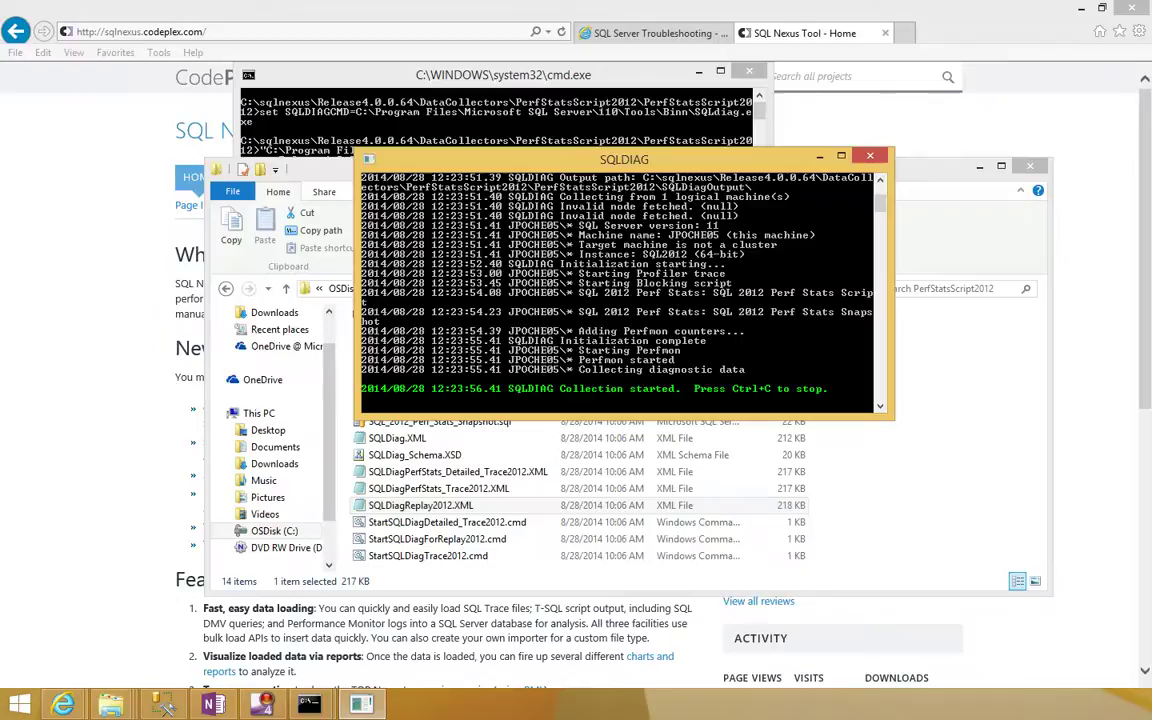
pyautogui.hotkey('ctrl', 'c')
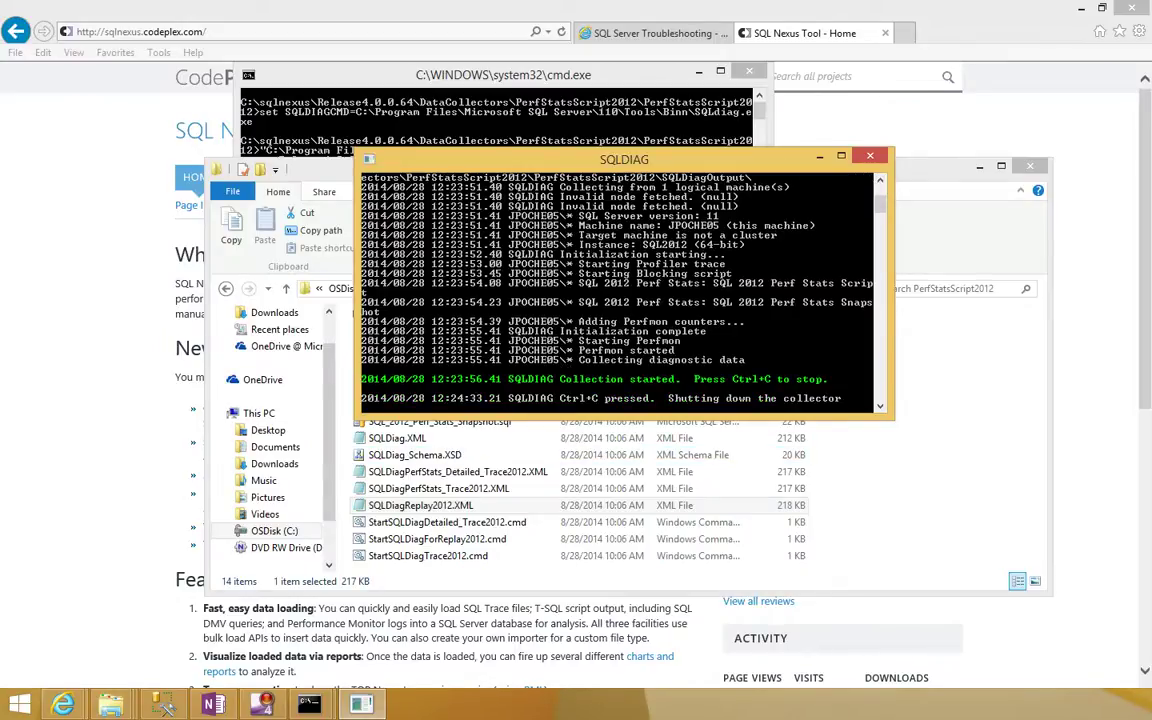
# Step: Open the SQLDiagOutput folder and examine the event log CSV files, the sp_sqldiag output and the Perf Stats output files
pyautogui.doubleClick(402, 338)
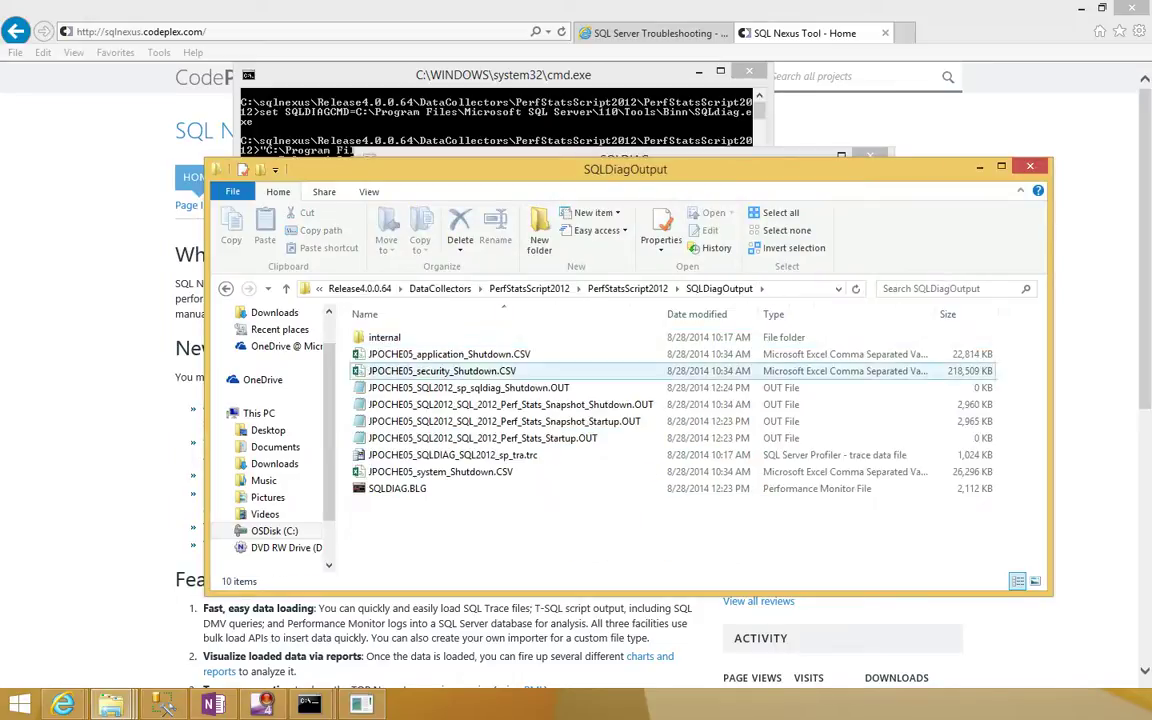
pyautogui.click(449, 354)
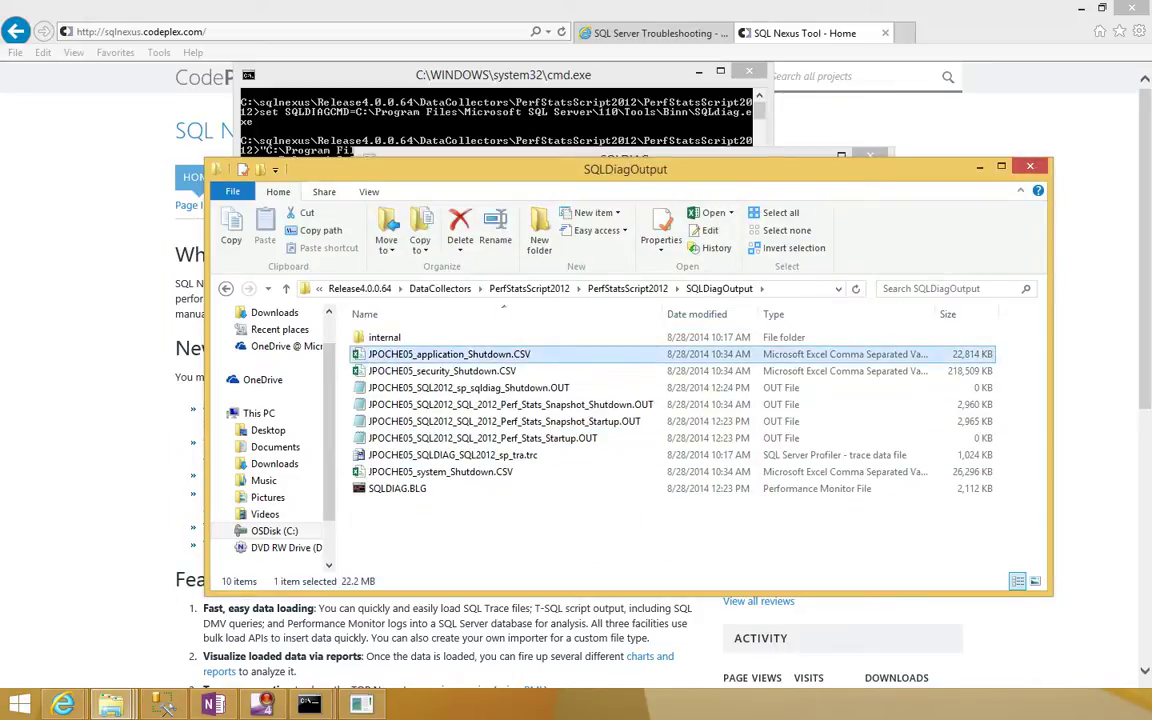
pyautogui.click(442, 371)
pyautogui.click(440, 472)
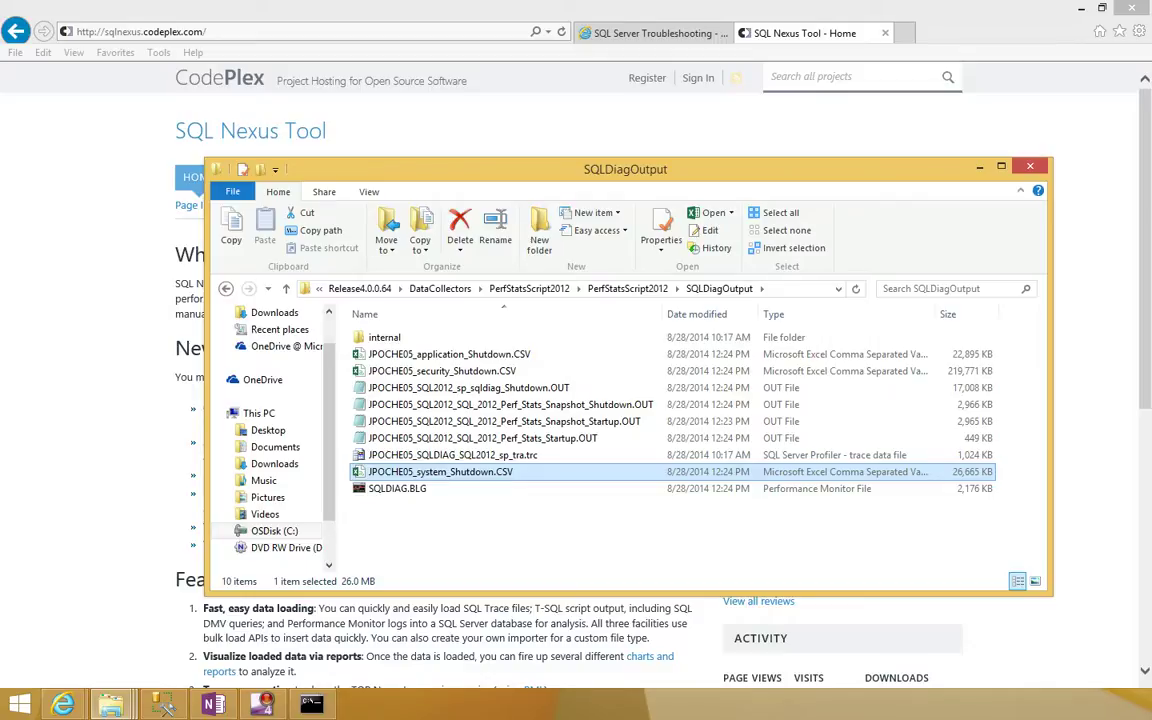
pyautogui.click(468, 388)
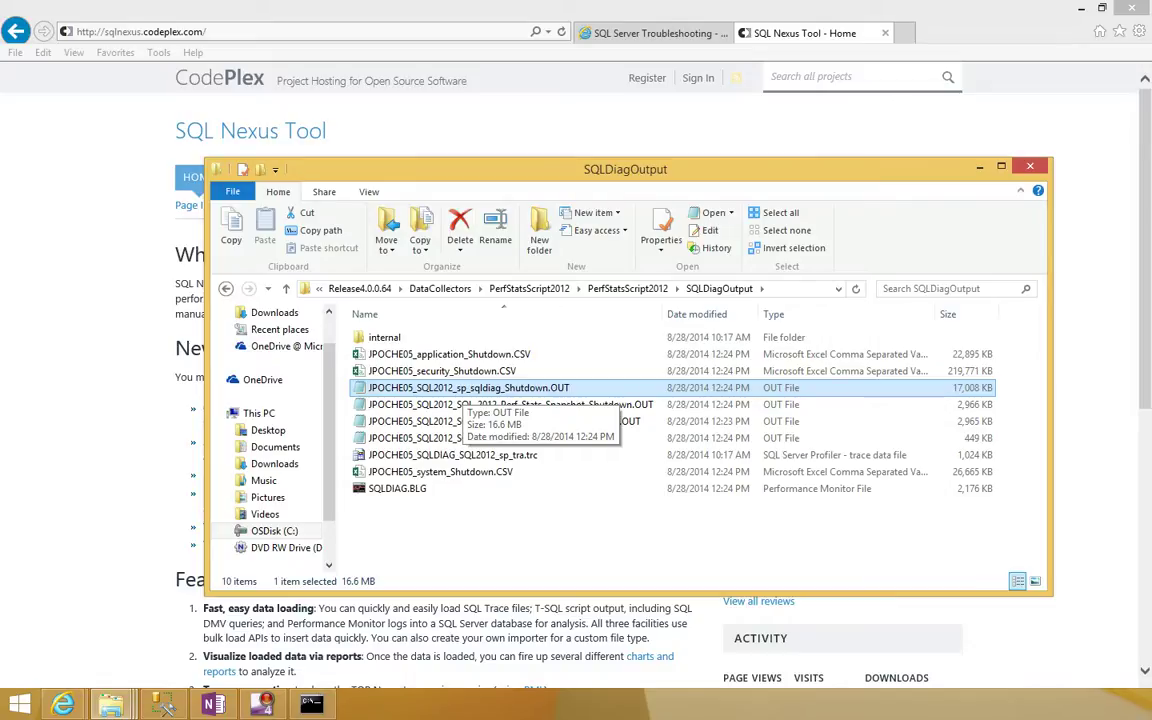
pyautogui.click(460, 404)
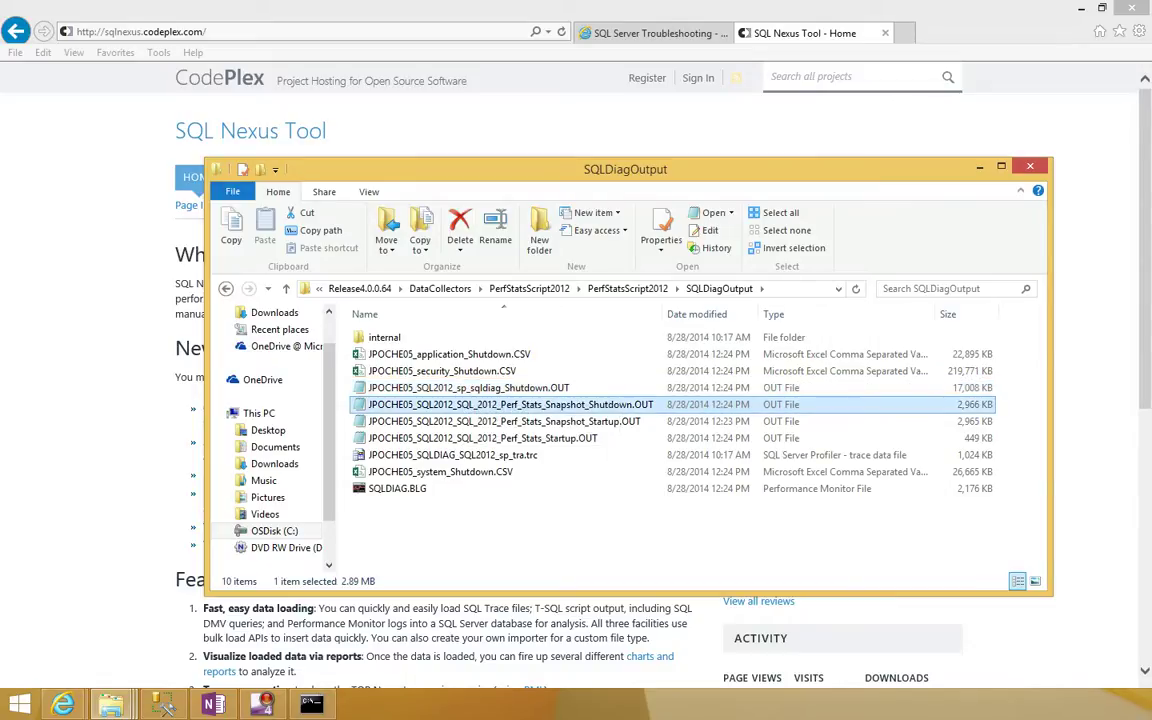
pyautogui.click(482, 438)
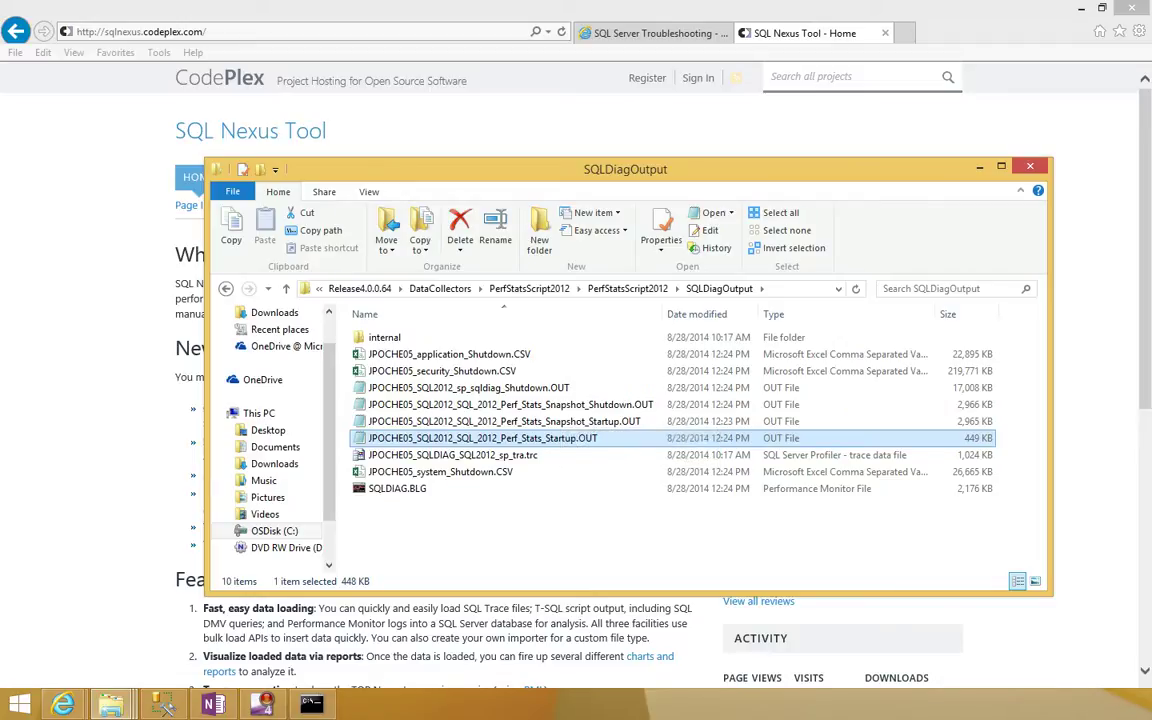
# Step: Switch to SQL Server Management Studio to view the SQLDiagPerfStats_Trace2012.XML configuration
pyautogui.press('F2')
pyautogui.rightClick(541, 438)
pyautogui.click(586, 212)
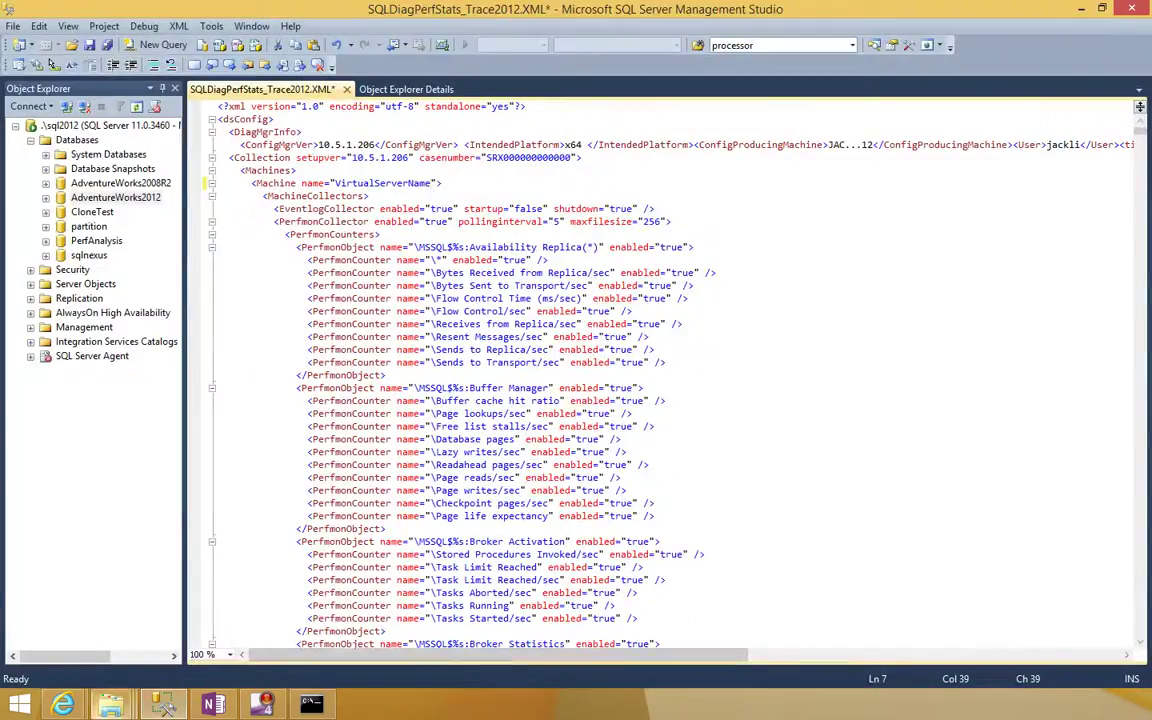
# Step: Open the SQL_2012_Perf_Stats_Startup.OUT file from the SQLDiagOutput folder and examine its script details, active queries and System Requests sections
pyautogui.moveTo(163, 704)
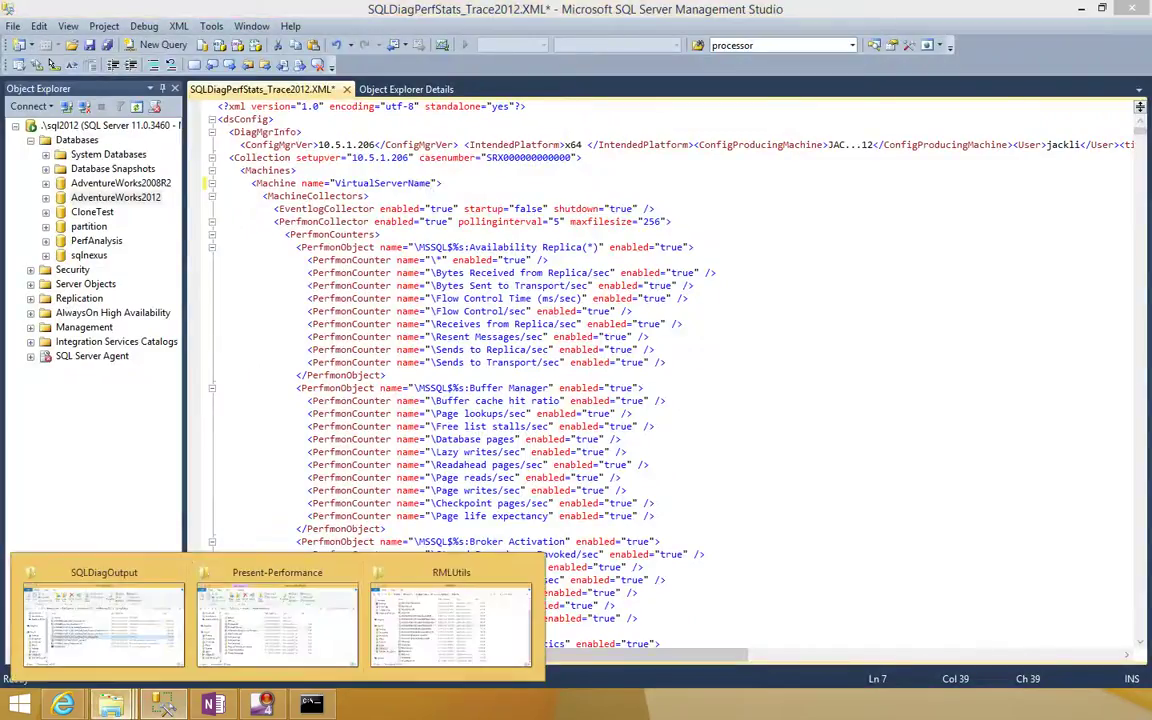
pyautogui.click(104, 620)
pyautogui.moveTo(573, 436); pyautogui.dragTo(478, 132)
pyautogui.click(478, 132)
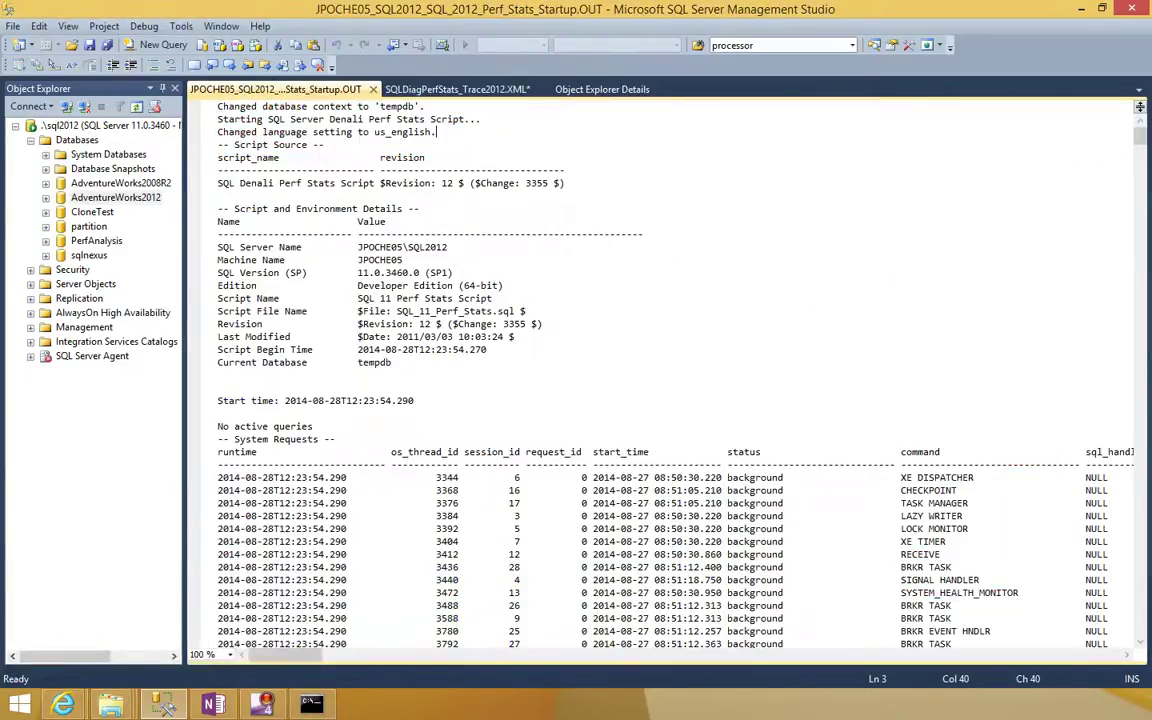
pyautogui.scroll(-2, 660, 370)
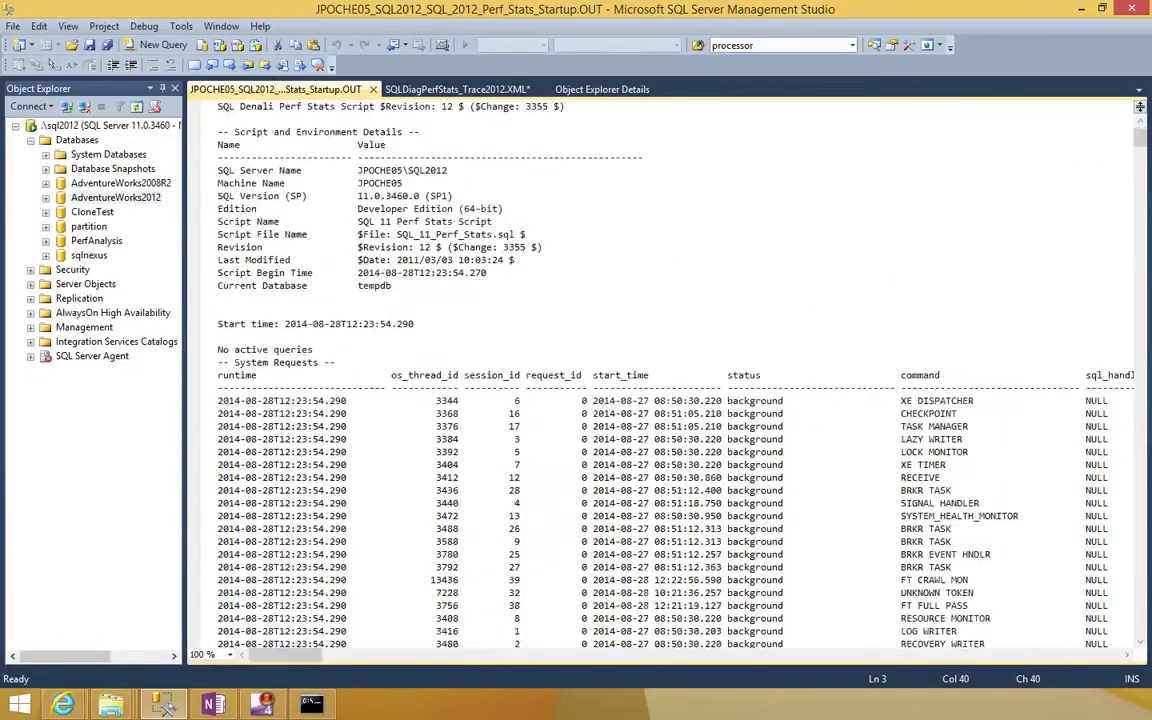
pyautogui.scroll(-7, 1140, 106)
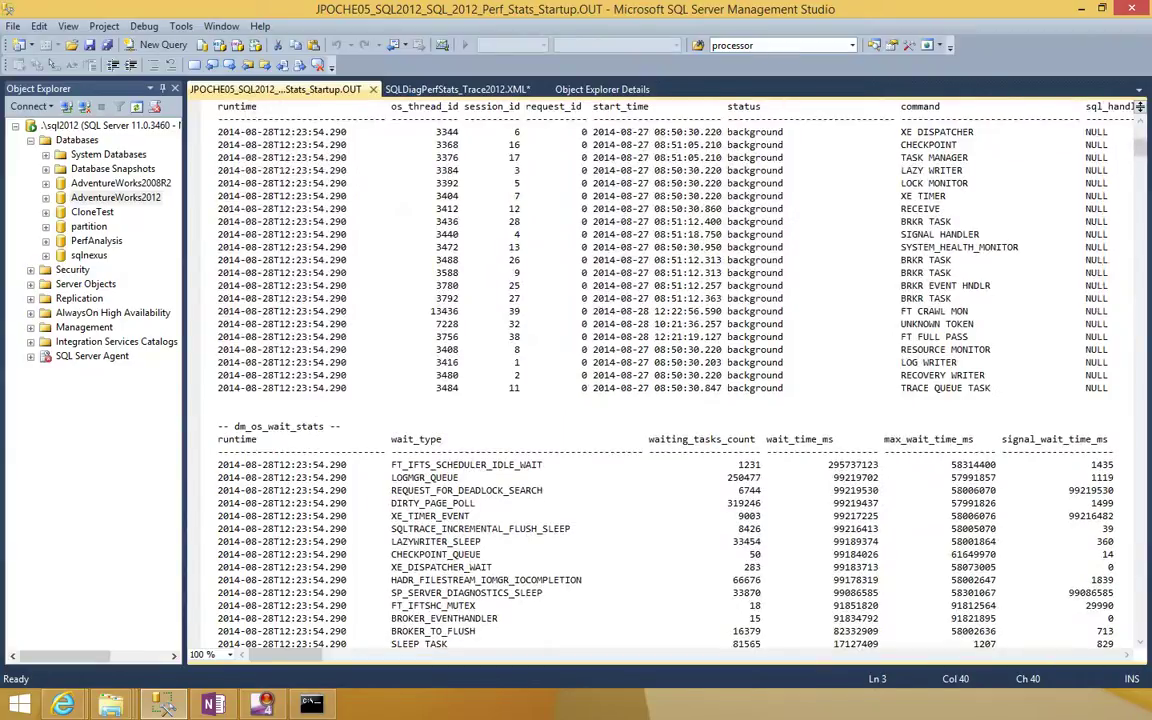
pyautogui.scroll(1, 1140, 106)
pyautogui.moveTo(314, 119); pyautogui.dragTo(218, 120)
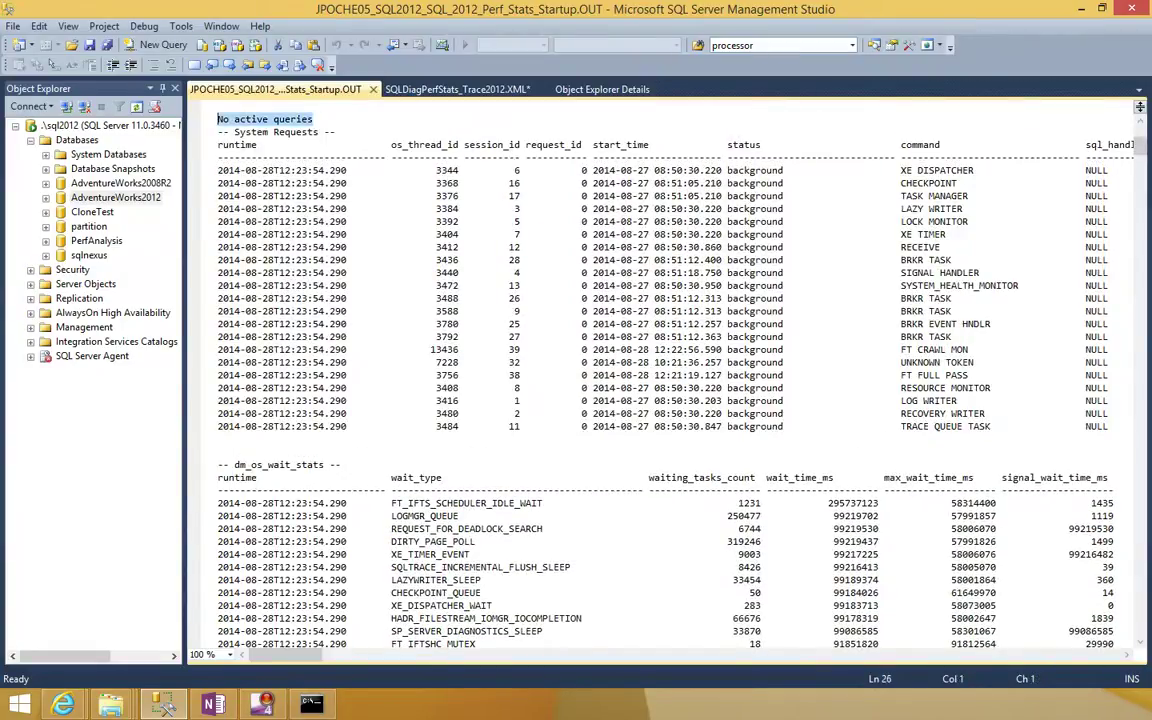
pyautogui.click(397, 324)
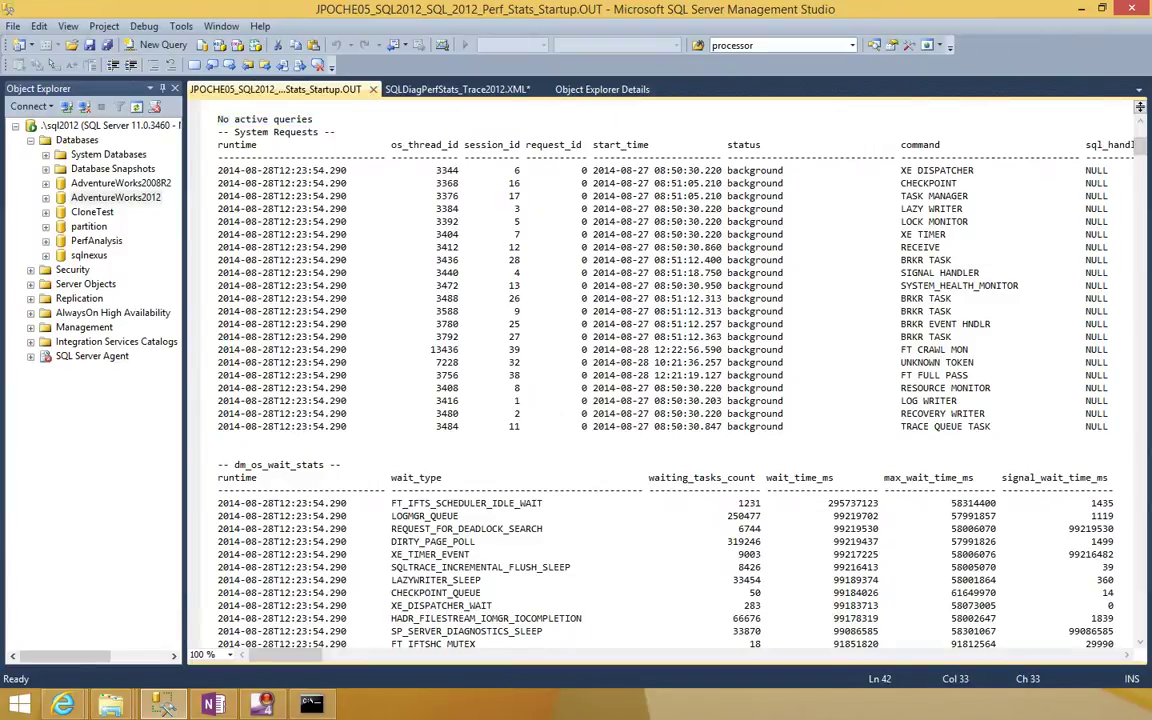
# Step: Review the dm_os_wait_stats section of the Perf Stats Startup output and close the file
pyautogui.scroll(-6, 660, 380)
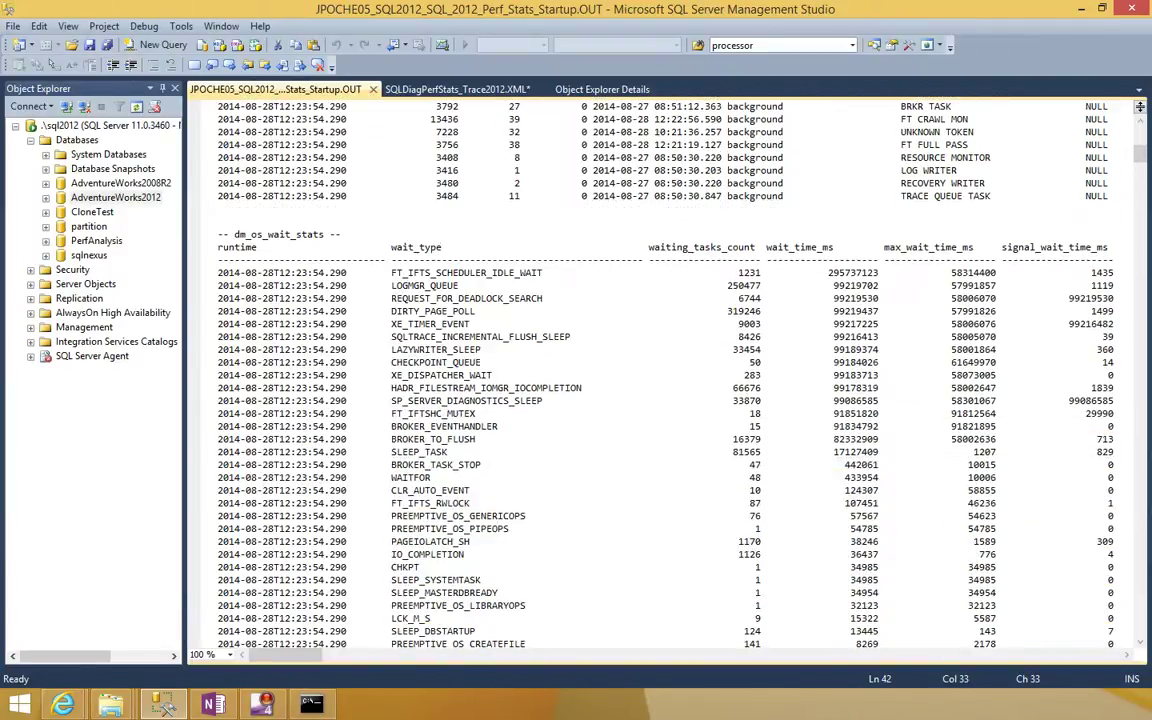
pyautogui.scroll(-4, 660, 380)
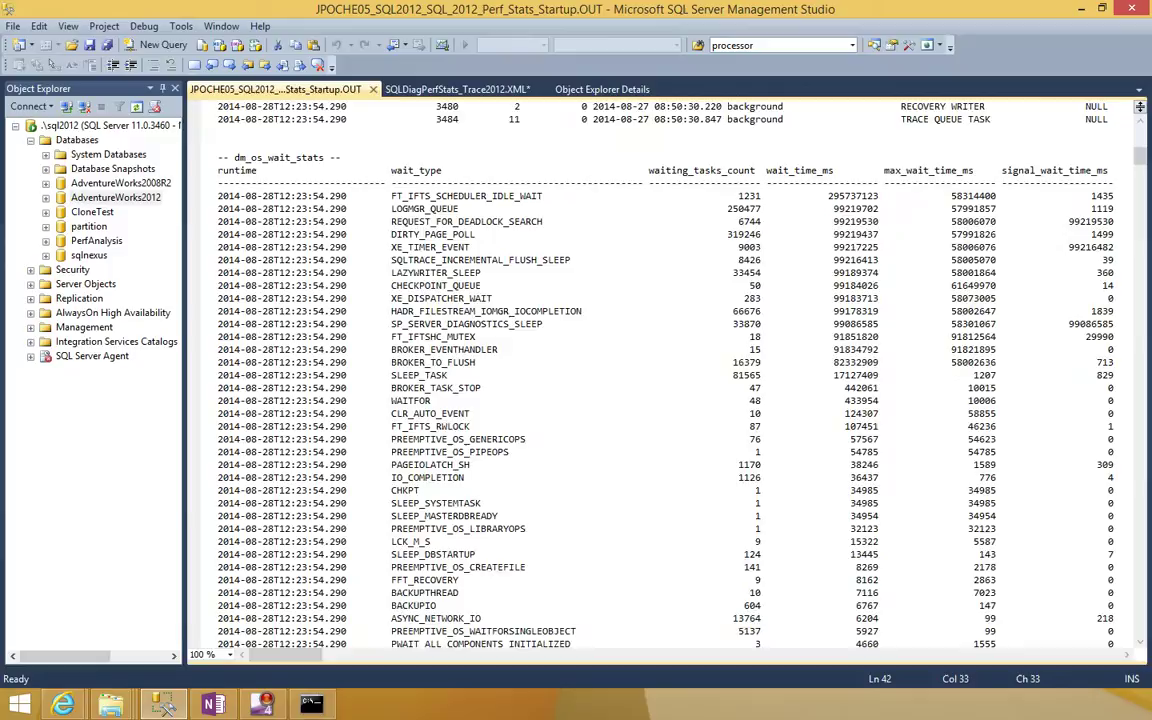
pyautogui.scroll(-7, 660, 380)
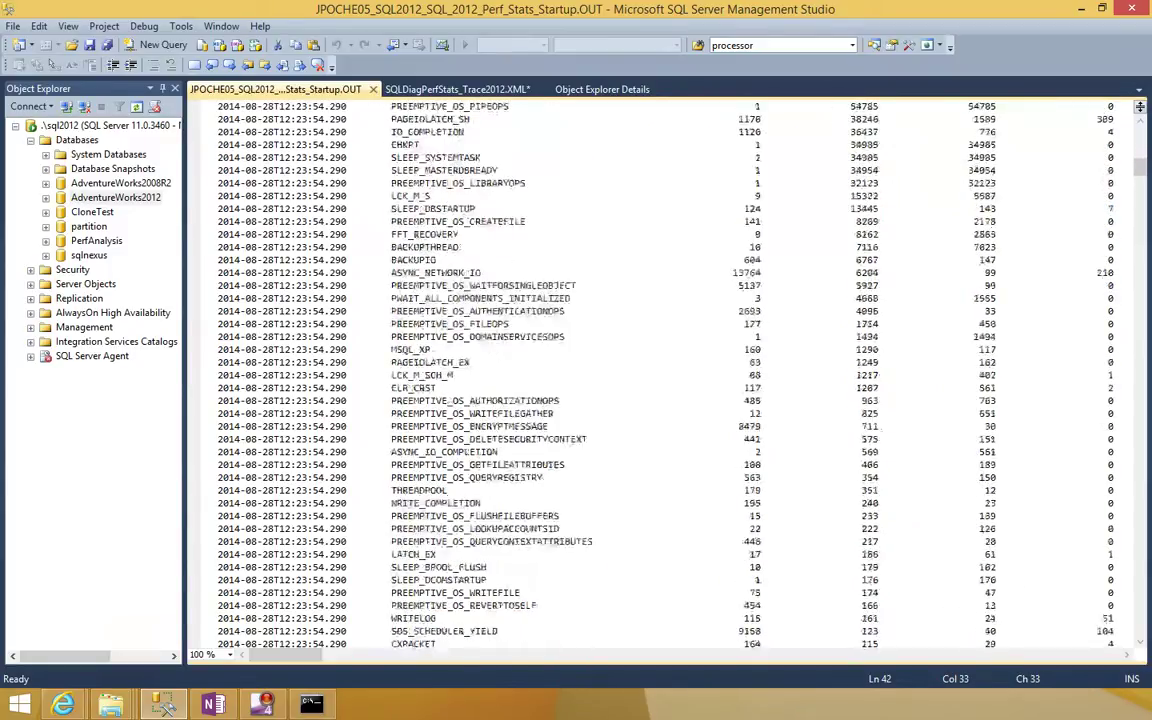
pyautogui.scroll(11, 660, 380)
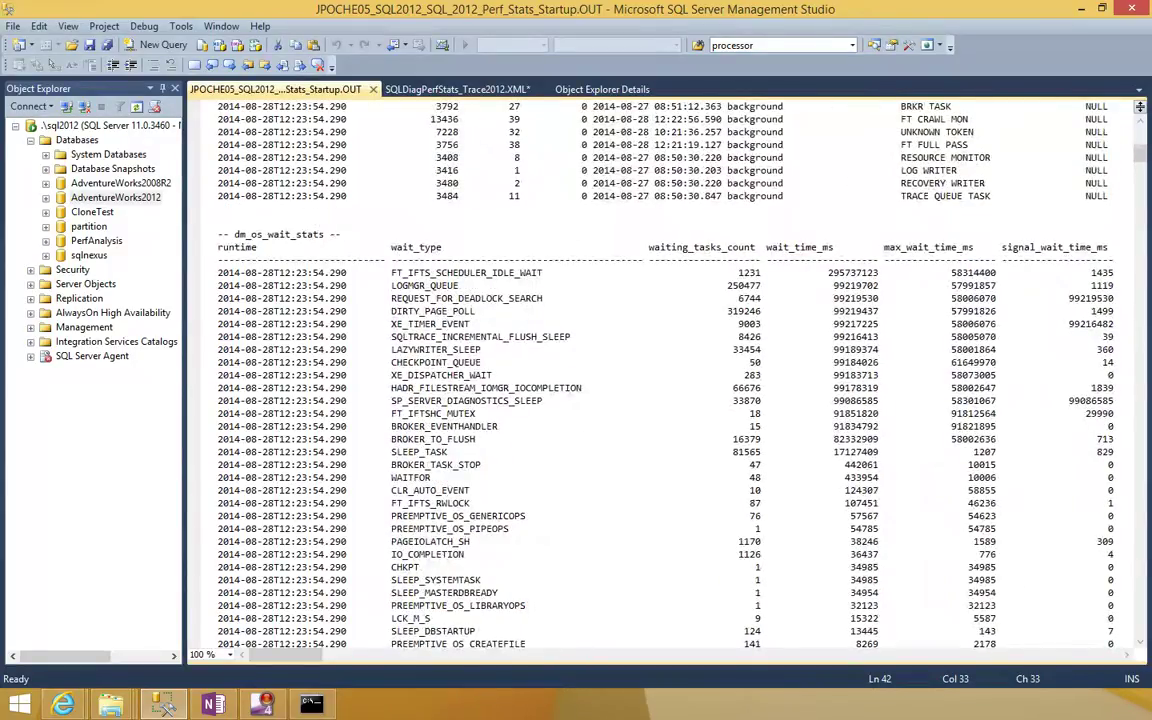
pyautogui.click(373, 90)
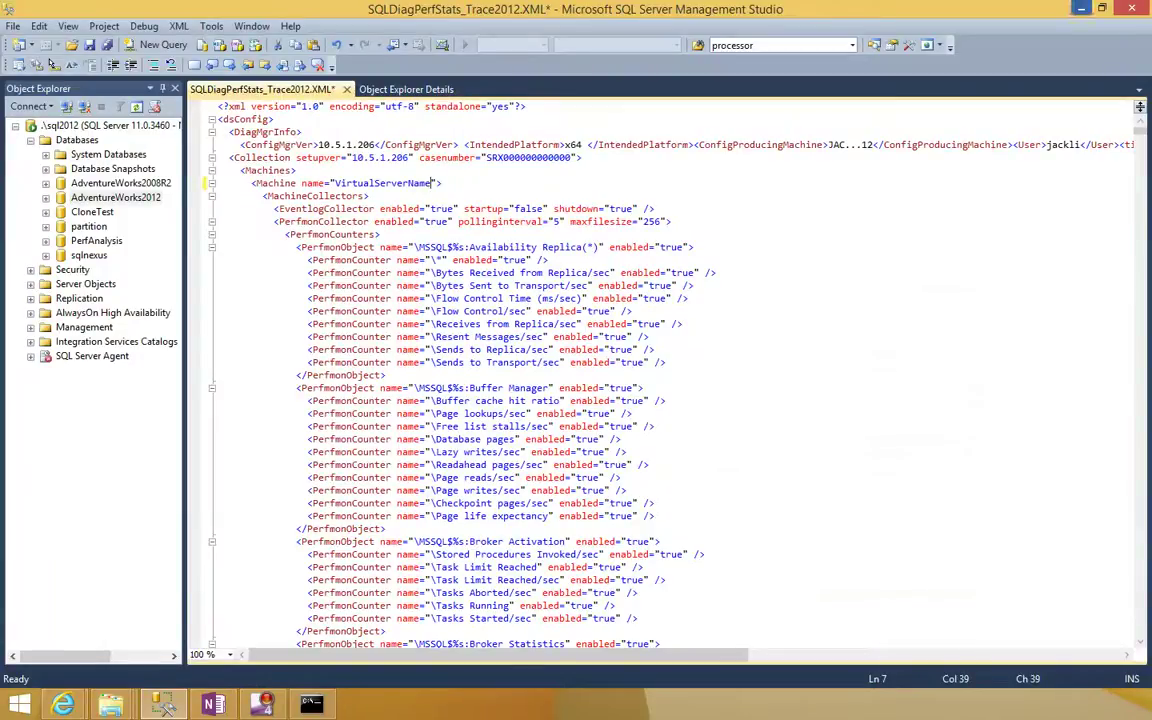
# Step: Return to the SQLDiagOutput folder and open the SQL_2012_Perf_Stats_Snapshot_Shutdown.OUT file in Management Studio
pyautogui.click(1081, 8)
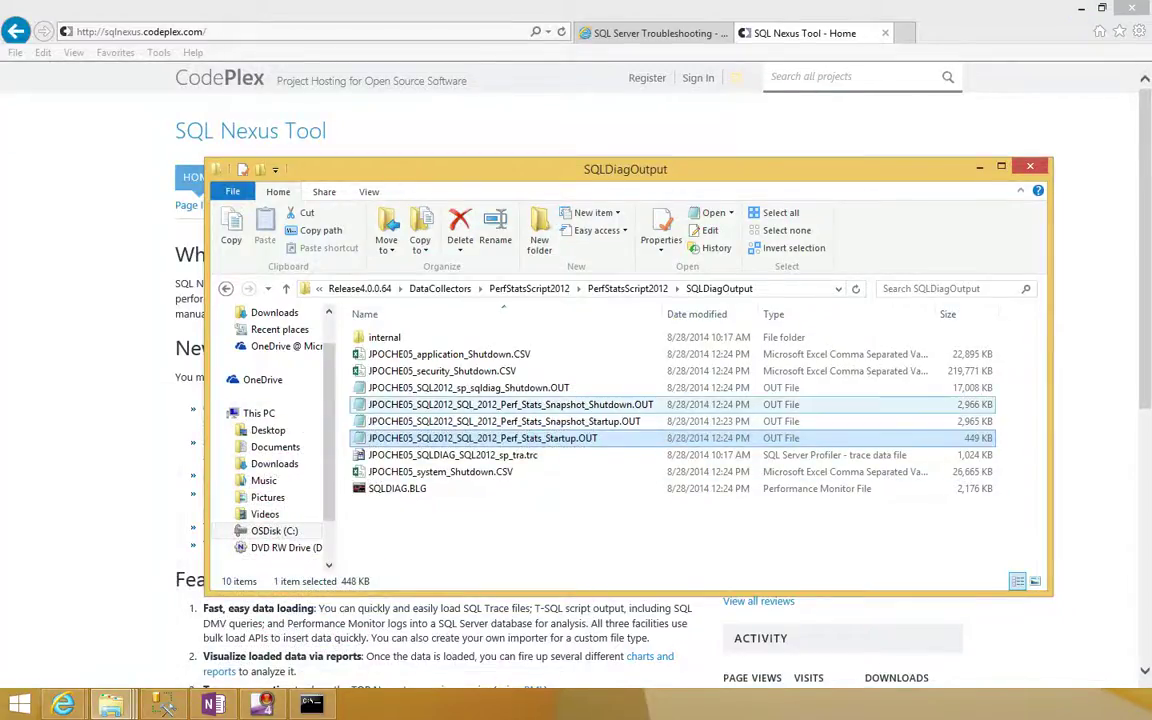
pyautogui.click(690, 405)
pyautogui.click(690, 421)
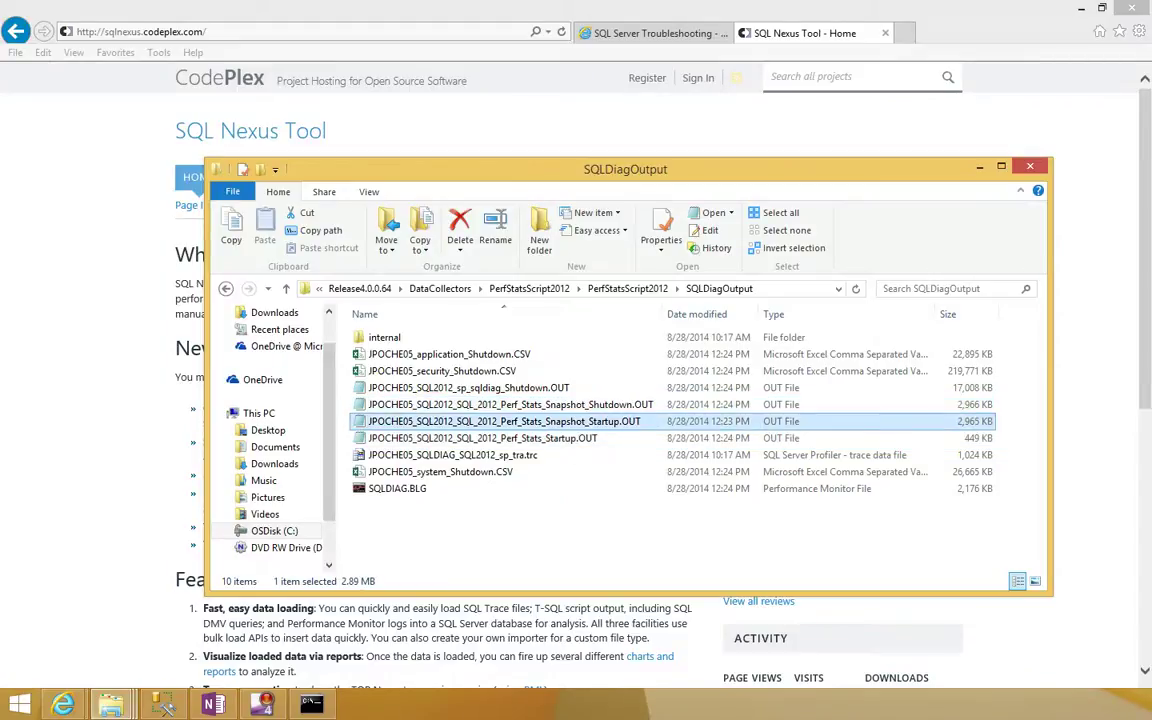
pyautogui.click(162, 704)
pyautogui.click(112, 704)
pyautogui.click(105, 622)
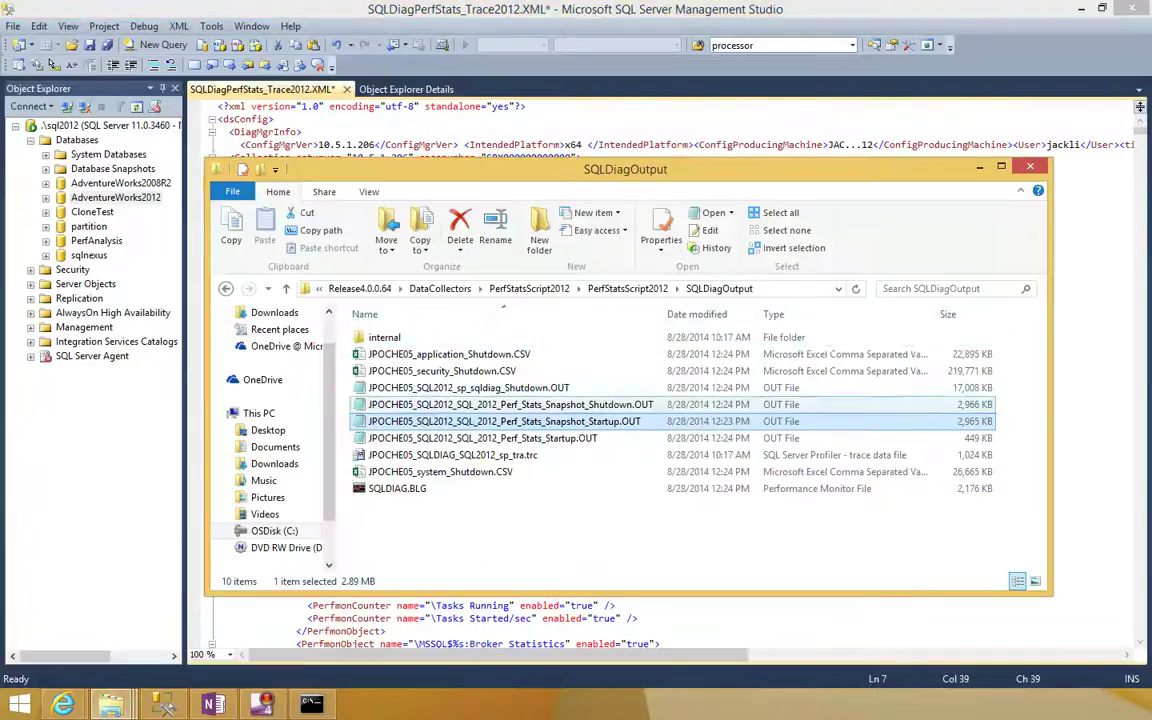
pyautogui.click(658, 406)
pyautogui.moveTo(650, 405); pyautogui.dragTo(755, 618)
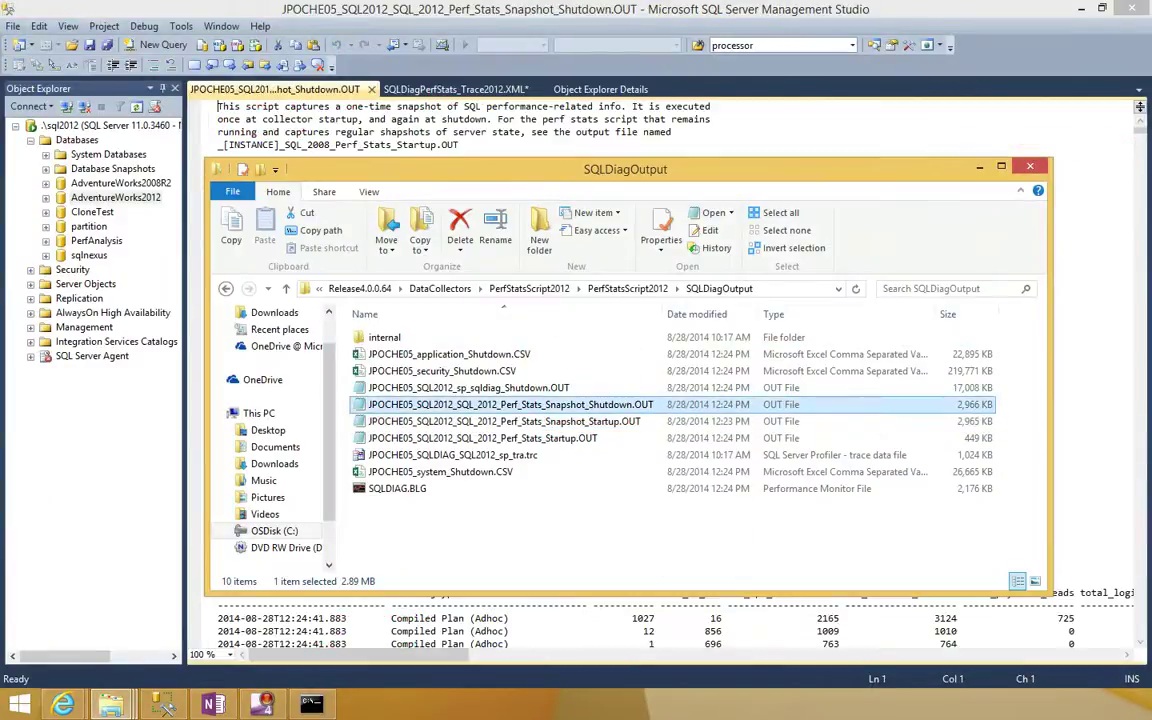
pyautogui.click(755, 618)
# Step: Examine the Top N Query Plan Statistics table in the snapshot output, including the tot_cpu_ms value of the first plan and the rank columns
pyautogui.scroll(-1, 755, 618)
pyautogui.scroll(-3, 755, 579)
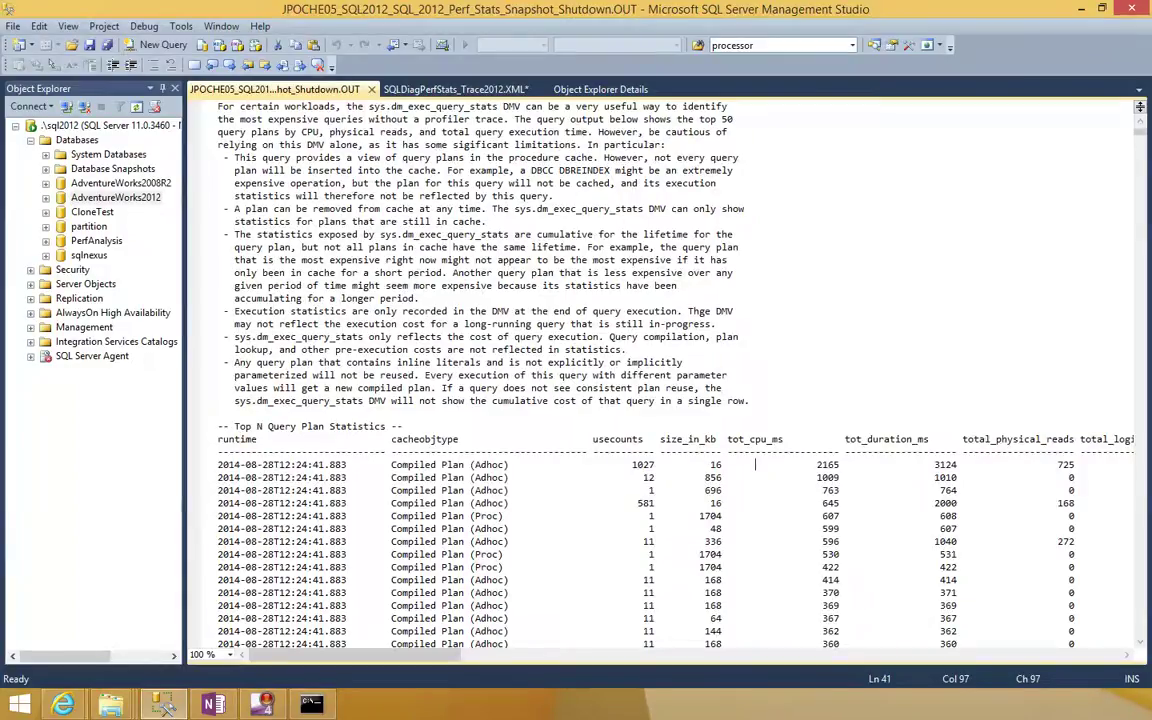
pyautogui.scroll(-3, 755, 349)
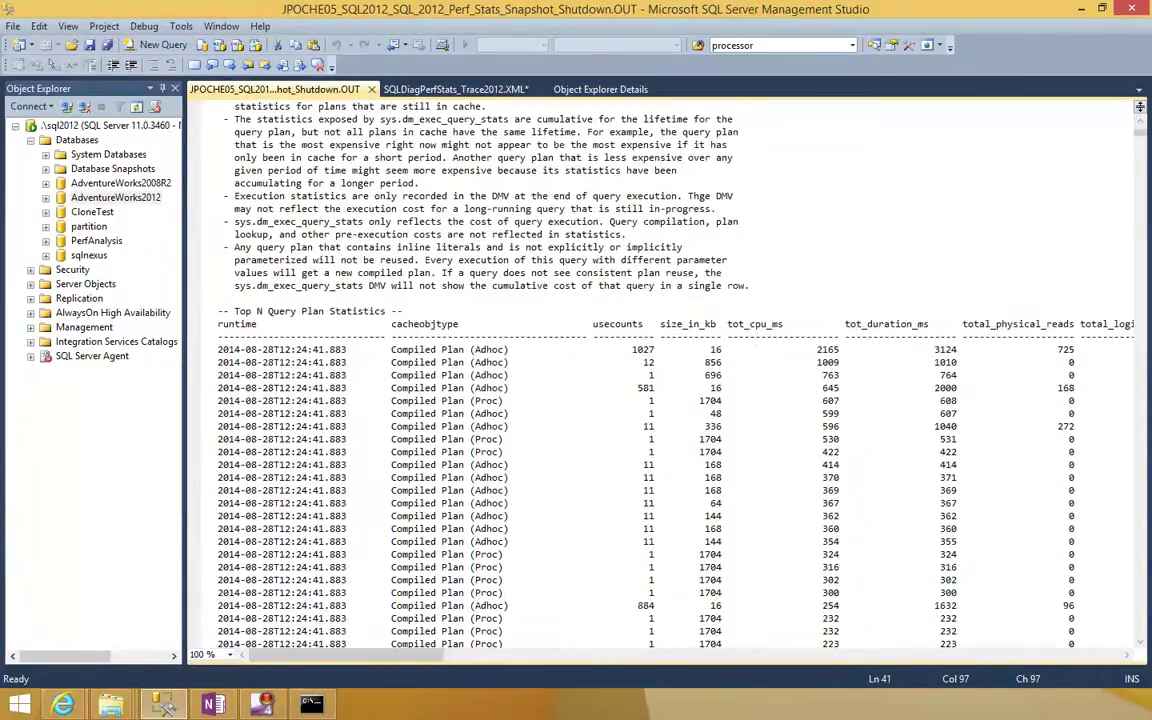
pyautogui.click(525, 349)
pyautogui.moveTo(839, 349); pyautogui.dragTo(783, 349)
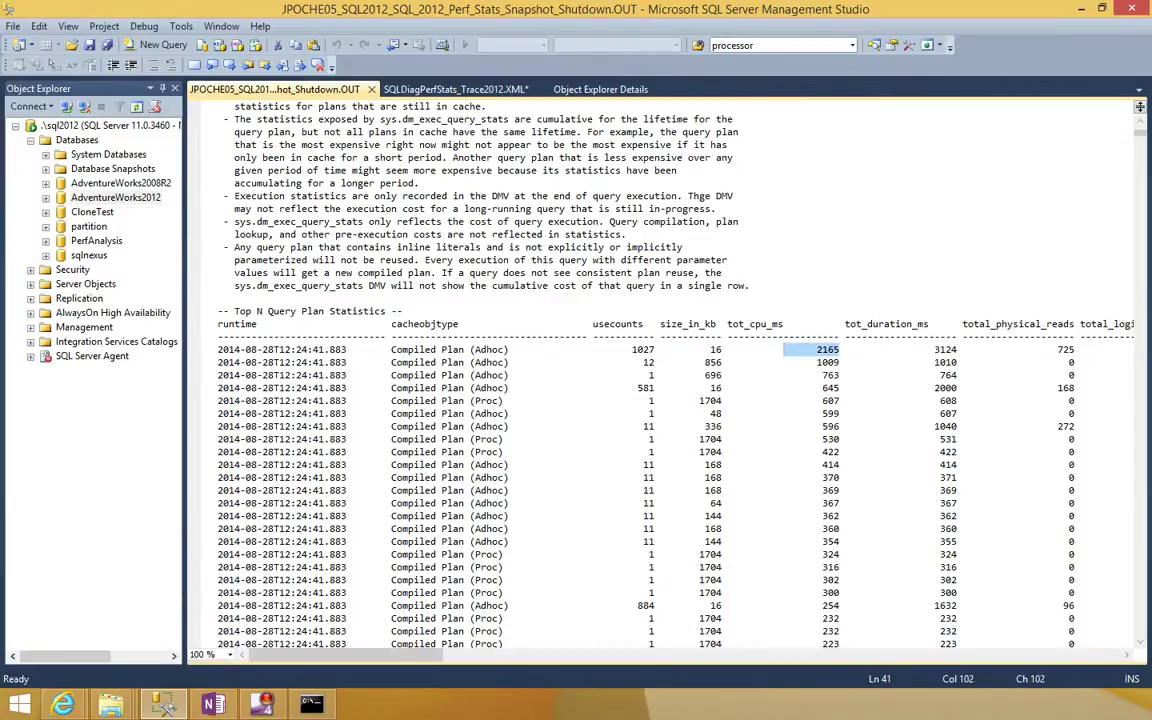
pyautogui.hscroll(10, 660, 380)
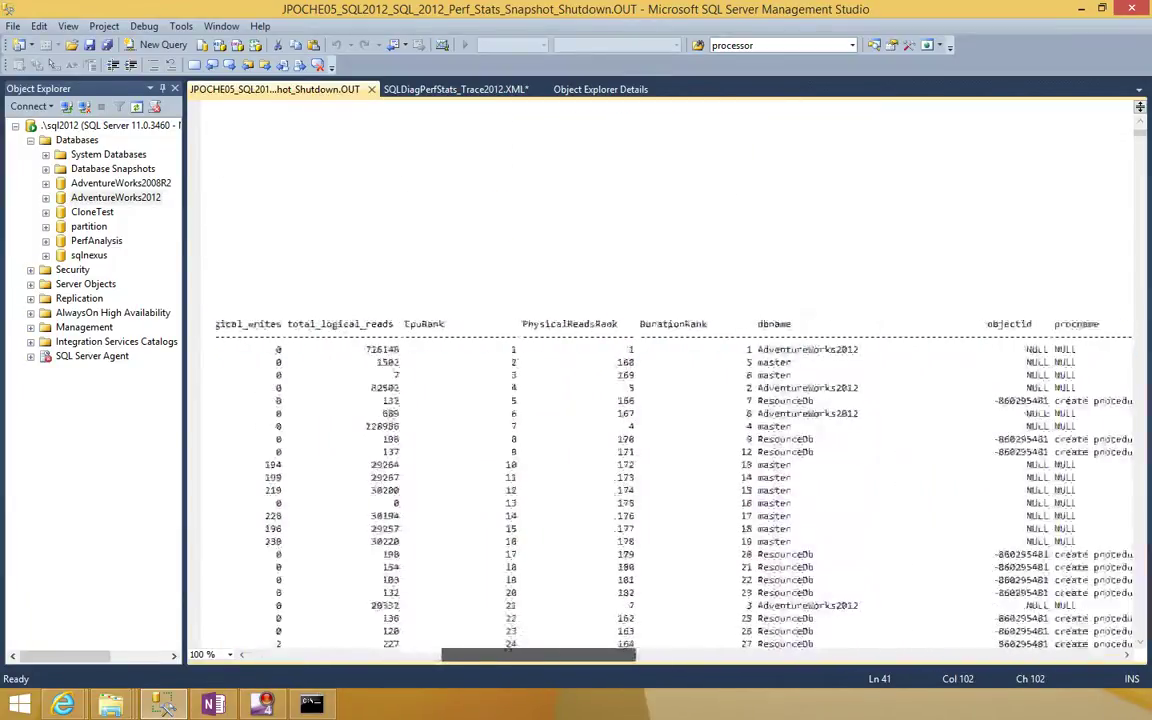
pyautogui.moveTo(581, 655); pyautogui.dragTo(347, 655)
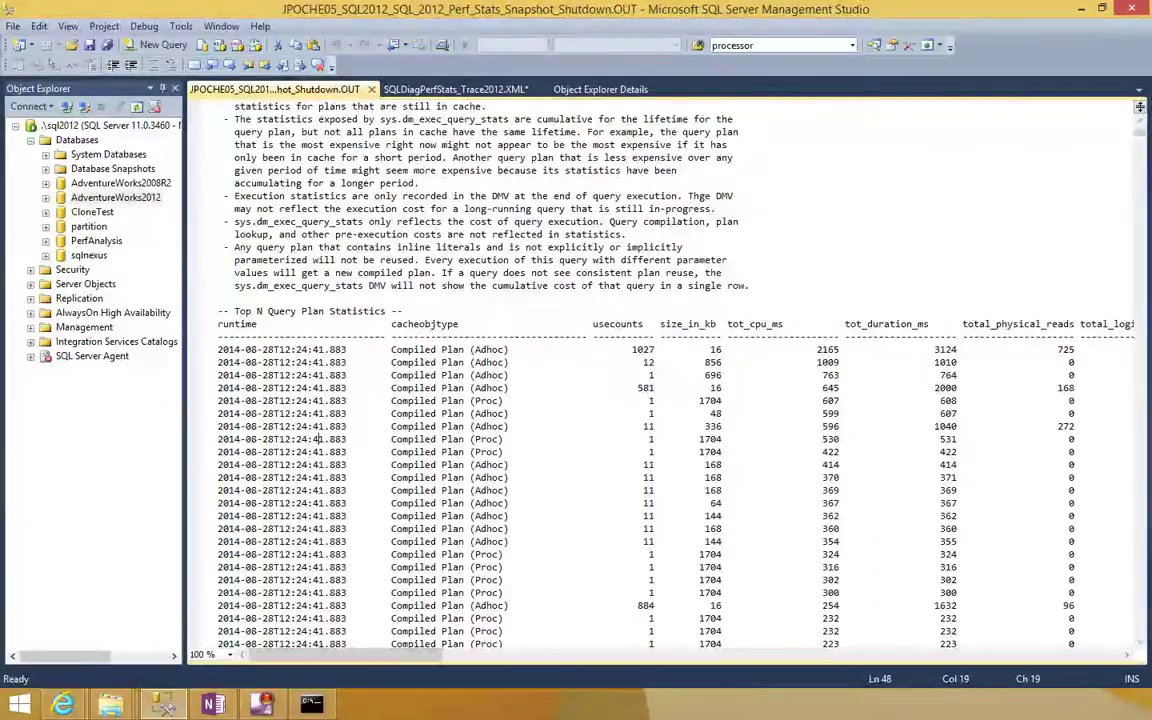
# Step: Read on through the query plan rows to the Missing Indexes and Current database options sections of the snapshot output
pyautogui.scroll(-14, 317, 439)
pyautogui.click(317, 439)
pyautogui.scroll(-14, 317, 439)
pyautogui.click(317, 439)
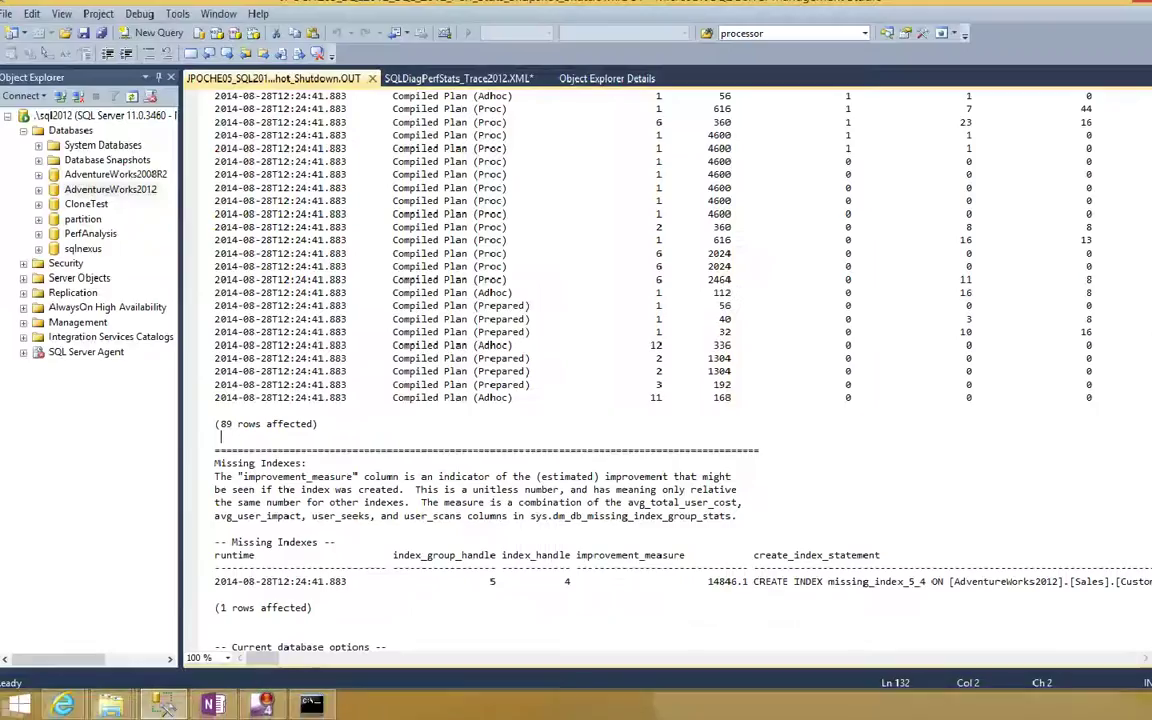
pyautogui.press('pagedown')
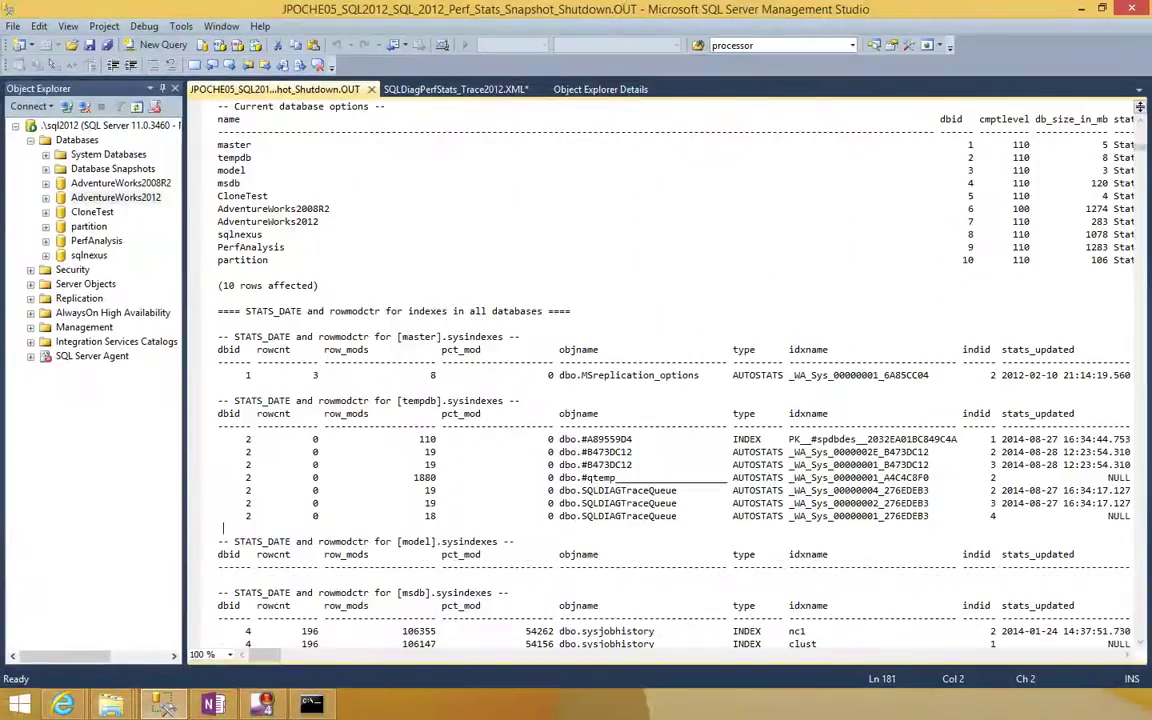
# Step: Review the STATS_DATE and rowmodctr index listings for the databases, then close the snapshot output and return to the SQLDiagOutput folder
pyautogui.scroll(-2, 665, 375)
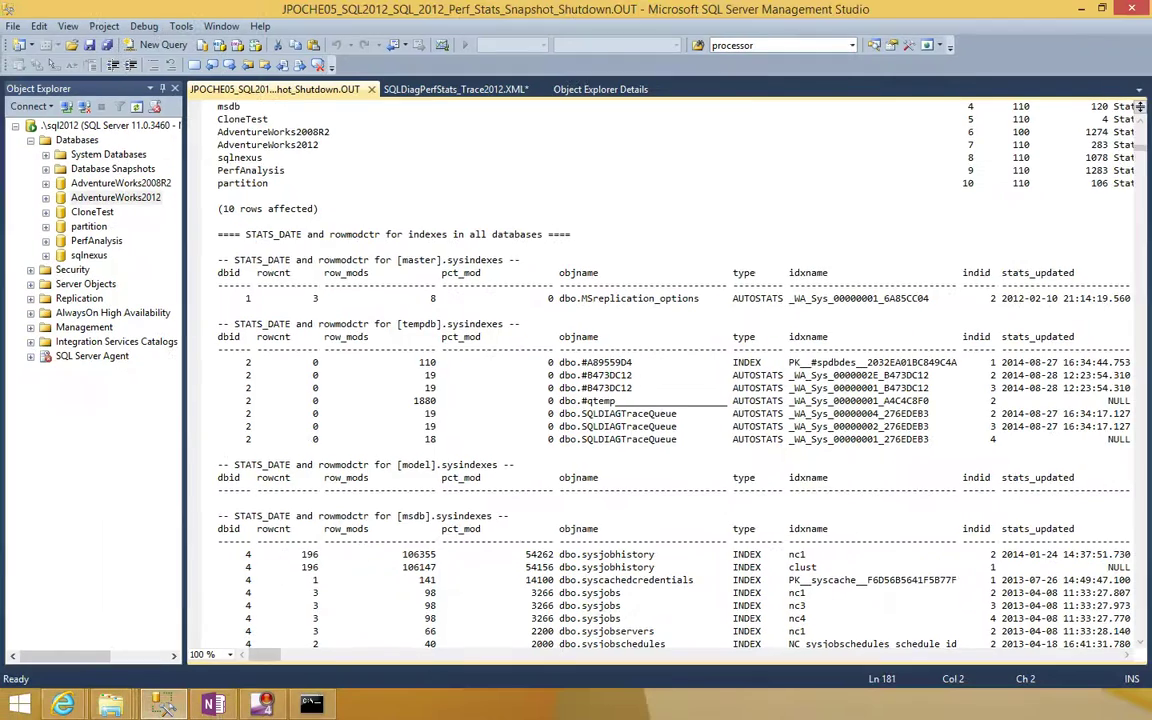
pyautogui.scroll(-20, 660, 380)
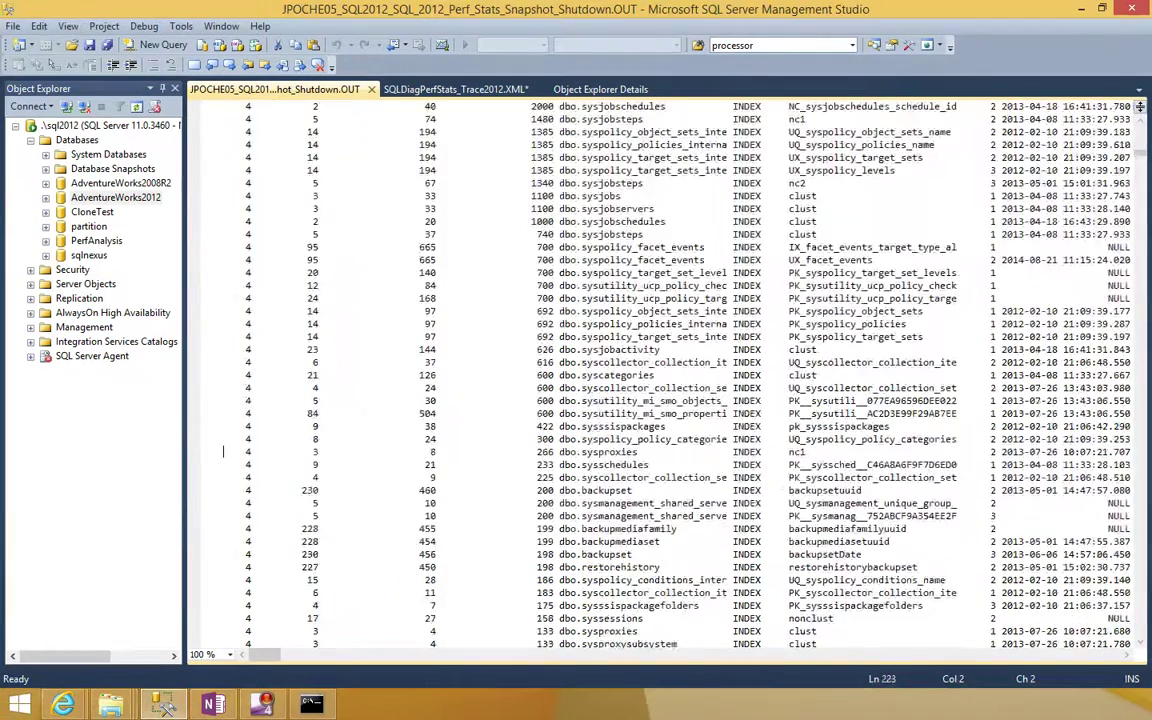
pyautogui.scroll(-20, 223, 451)
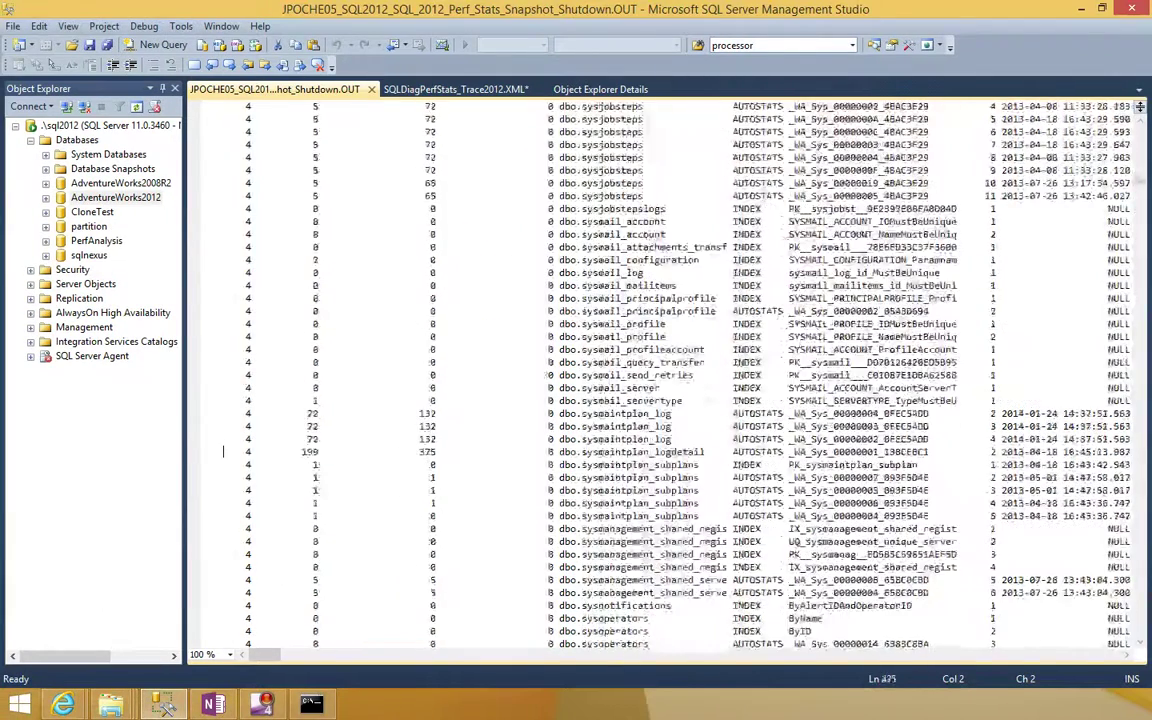
pyautogui.scroll(-20, 223, 451)
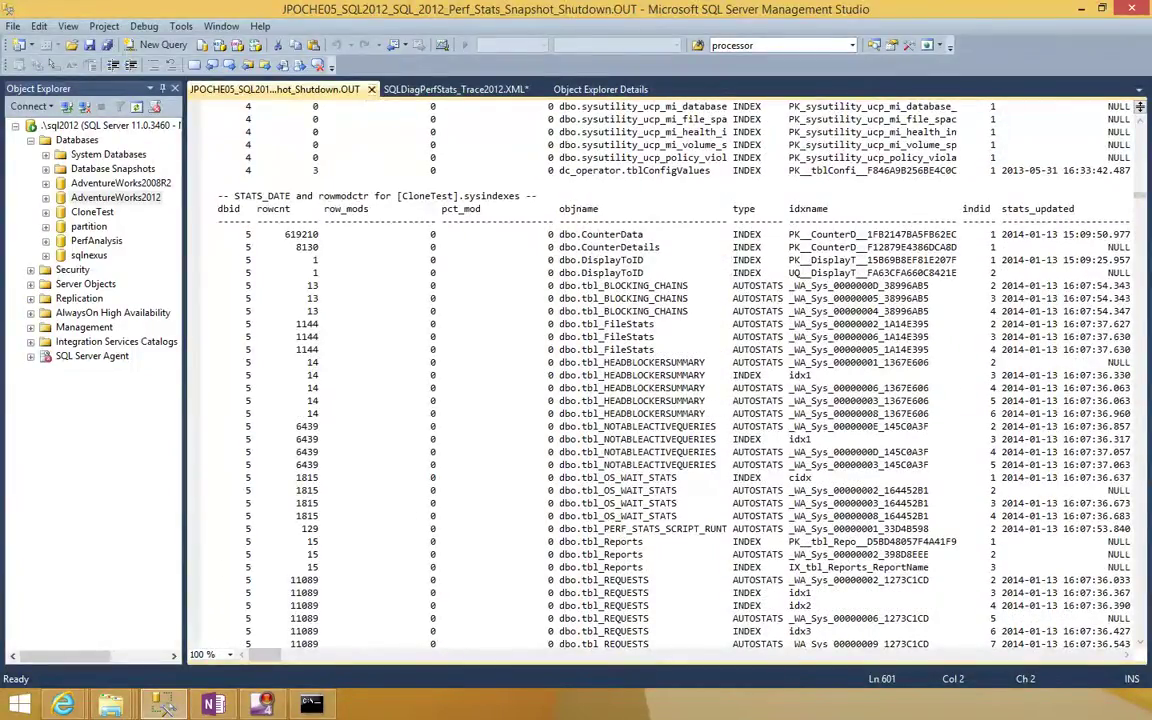
pyautogui.click(371, 90)
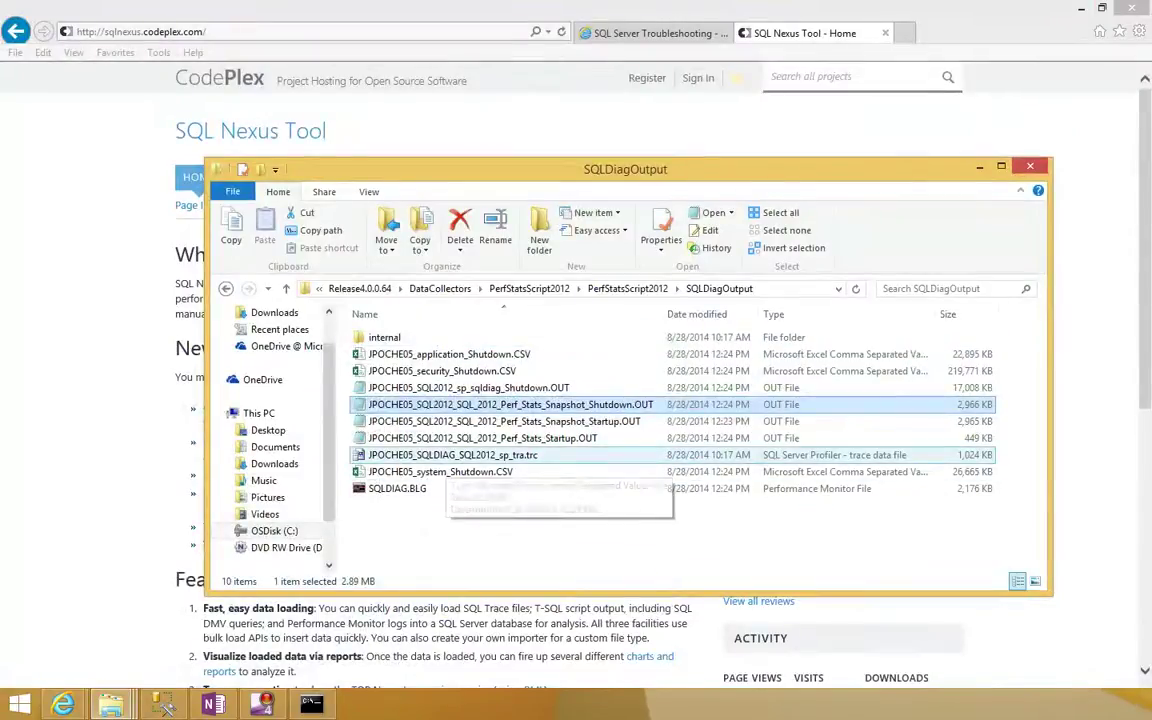
# Step: Open SQLDIAG.BLG in a maximized Performance Monitor, sort the counters by object and highlight the % Processor Time counter
pyautogui.click(450, 456)
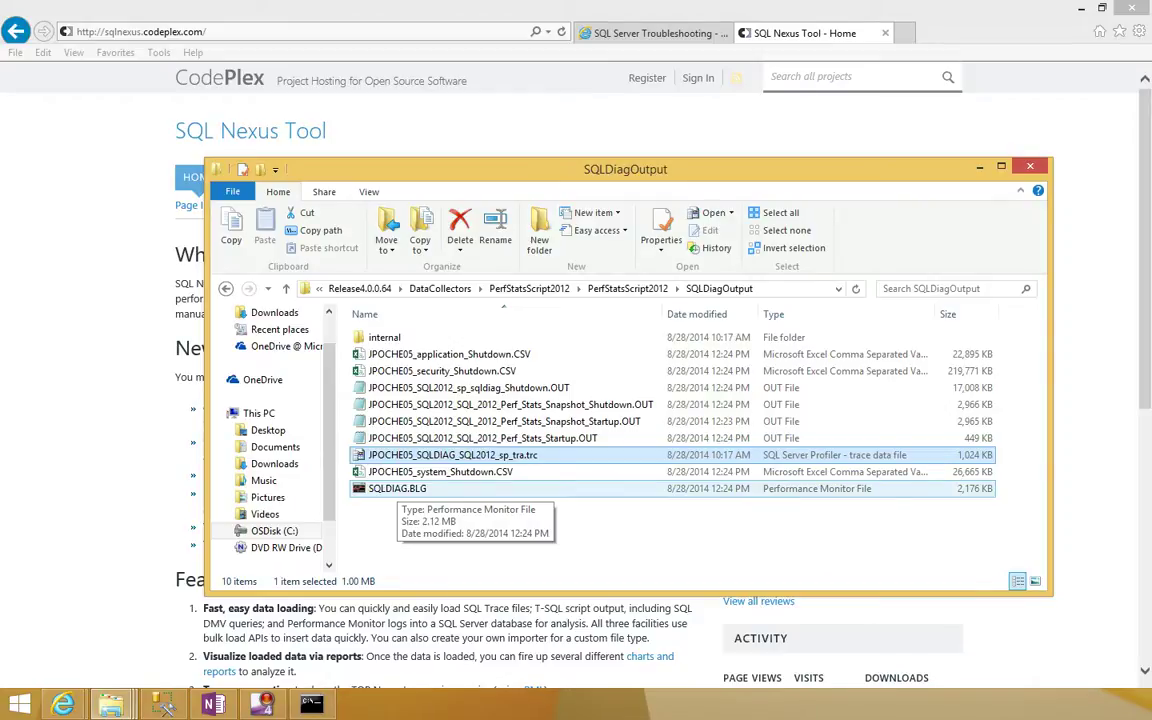
pyautogui.doubleClick(397, 489)
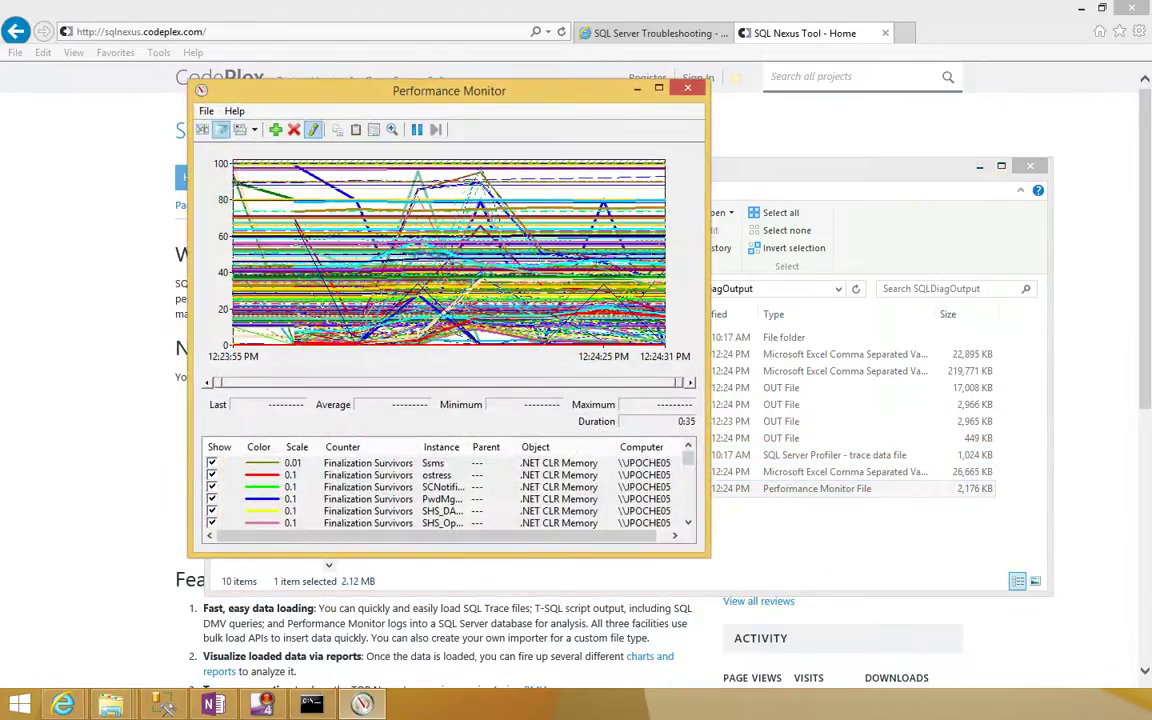
pyautogui.press('super+Up')
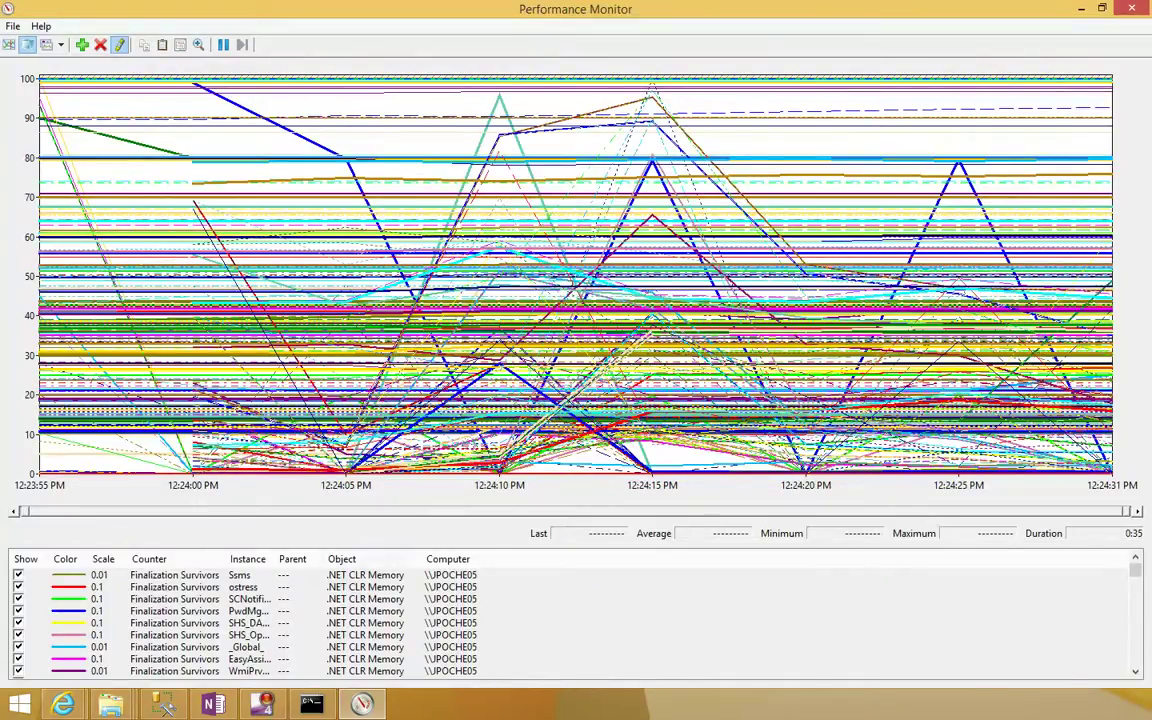
pyautogui.click(371, 556)
pyautogui.click(168, 611)
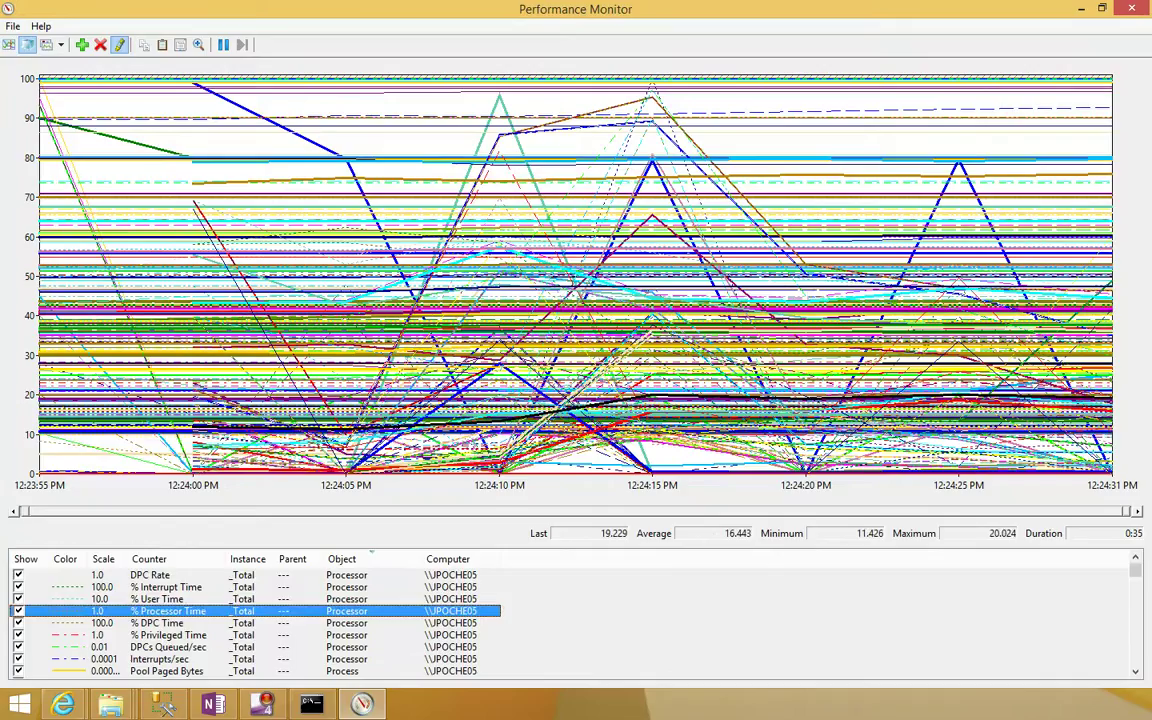
# Step: Look through the collected Process and Network Interface counters in the performance log, then close Performance Monitor
pyautogui.click(168, 671)
pyautogui.press('Down')
pyautogui.press('Down')
pyautogui.press('Down')
pyautogui.press('Down')
pyautogui.press('Down')
pyautogui.press('Down')
pyautogui.press('Down')
pyautogui.press('Down')
pyautogui.press('Down')
pyautogui.press('Down')
pyautogui.press('Down')
pyautogui.press('Down')
pyautogui.press('Down')
pyautogui.press('Down')
pyautogui.press('Down')
pyautogui.press('Down')
pyautogui.press('Down')
pyautogui.press('Down')
pyautogui.press('Down')
pyautogui.press('Down')
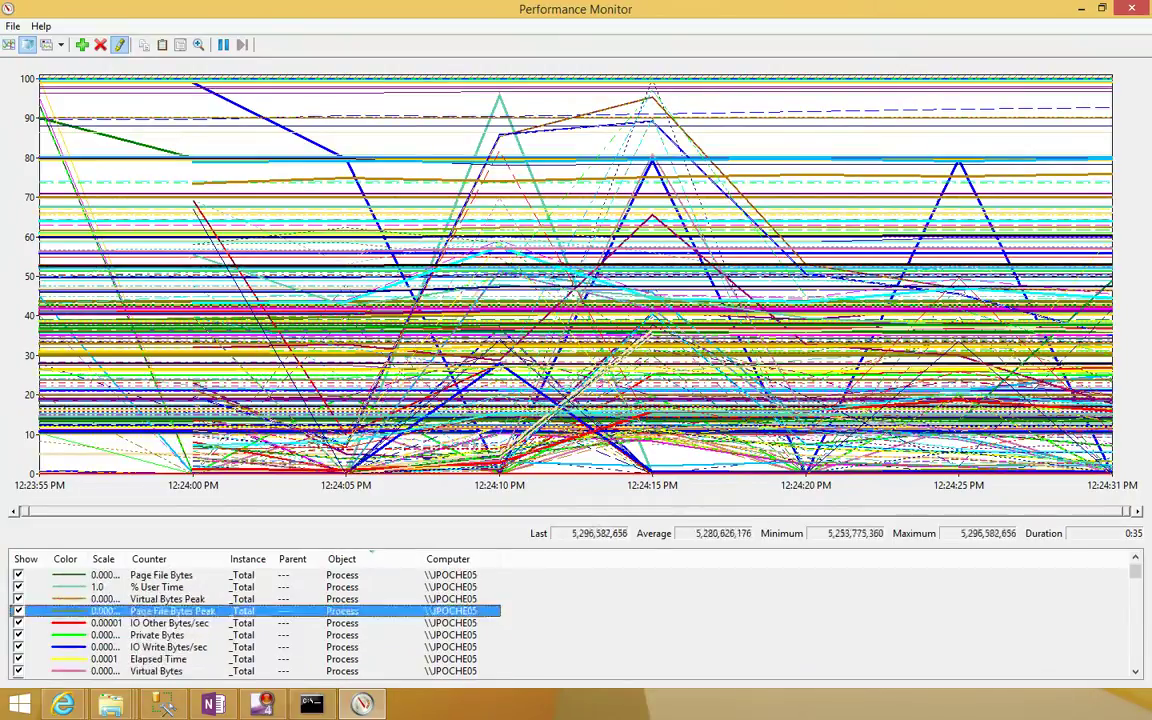
pyautogui.press('Down')
pyautogui.press('Down')
pyautogui.press('Down')
pyautogui.press('Down')
pyautogui.press('Down')
pyautogui.press('Down')
pyautogui.press('Down')
pyautogui.press('Down')
pyautogui.press('Down')
pyautogui.press('Down')
pyautogui.press('Down')
pyautogui.press('Down')
pyautogui.press('Down')
pyautogui.press('Down')
pyautogui.press('Down')
pyautogui.press('Down')
pyautogui.press('Down')
pyautogui.press('Down')
pyautogui.press('Down')
pyautogui.press('Down')
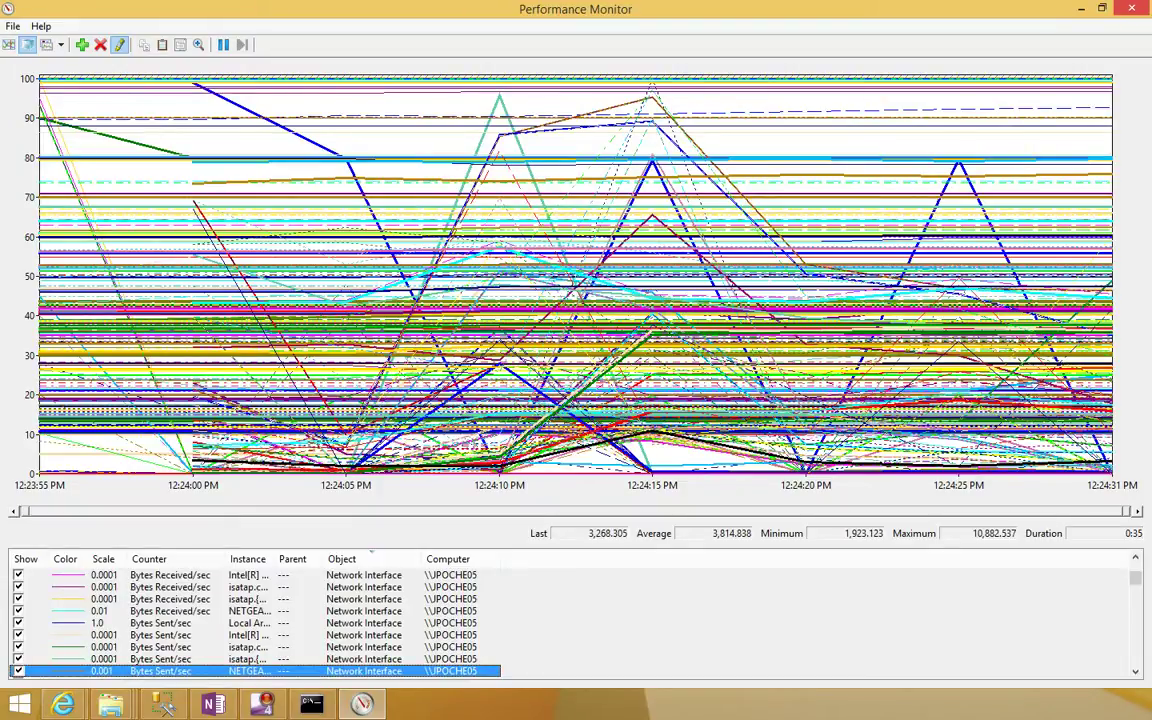
pyautogui.click(1131, 8)
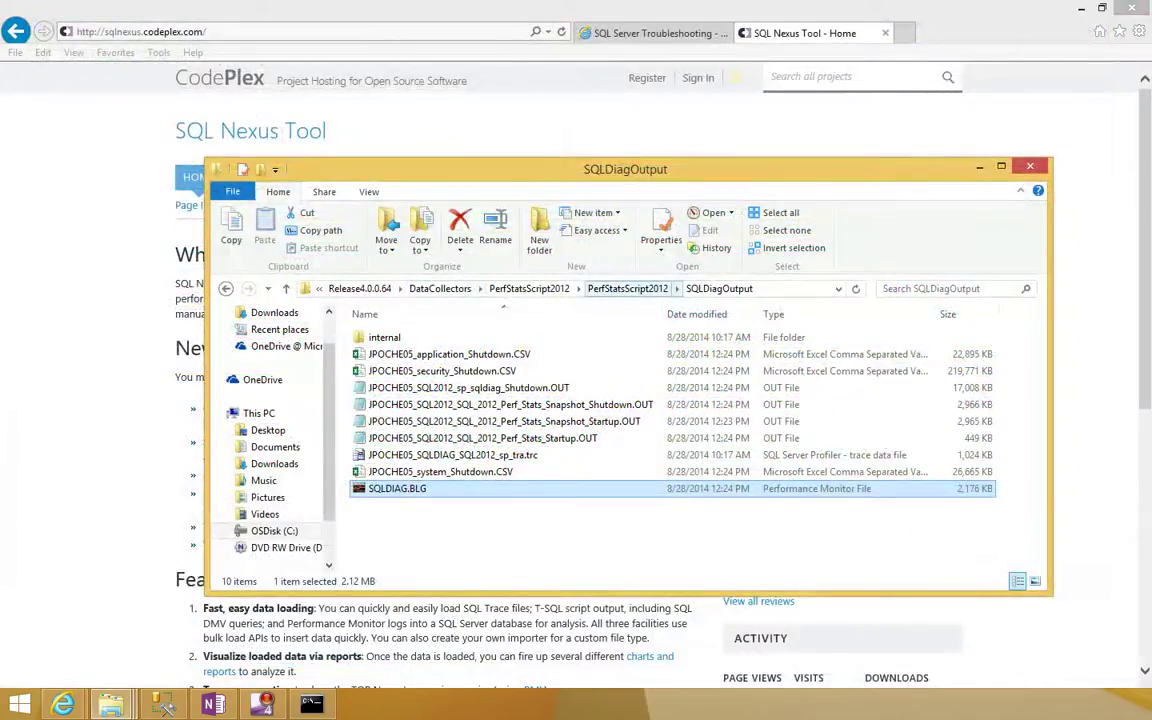
# Step: Go up to the PerfStatsScript2012 folder and point out the StartSQLDiagTrace2012, StartSQLDiagDetailed_Trace2012 and StartSQLDiagForReplay2012 command scripts
pyautogui.click(628, 288)
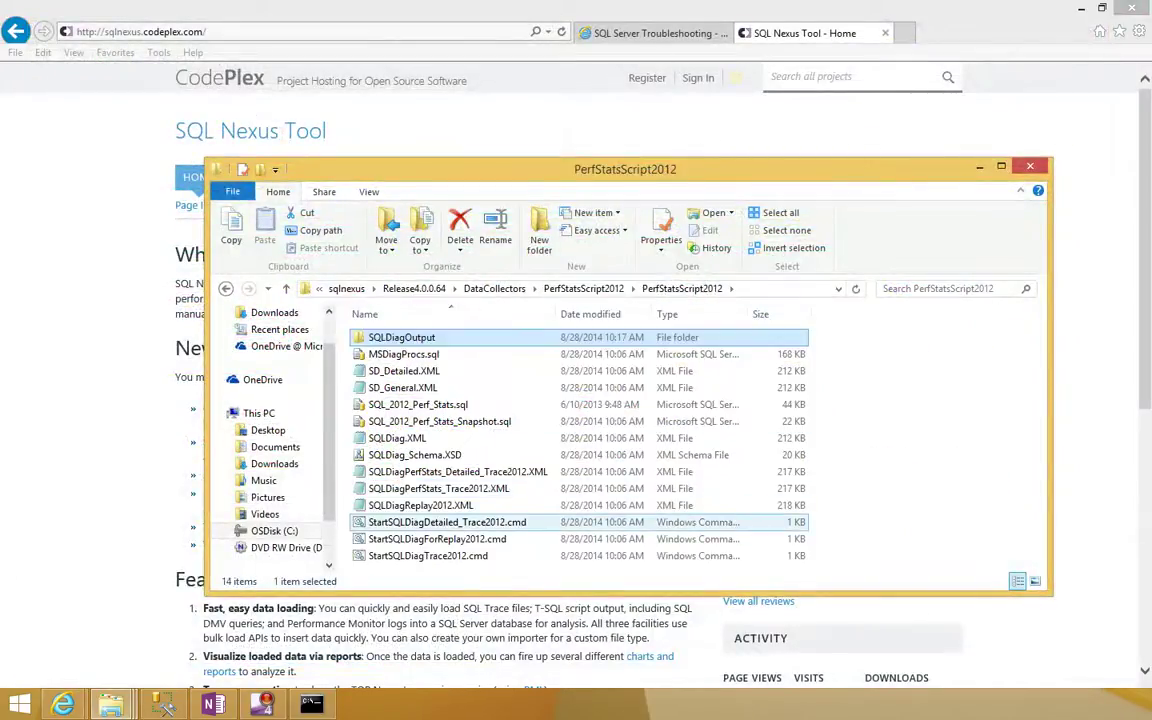
pyautogui.click(428, 555)
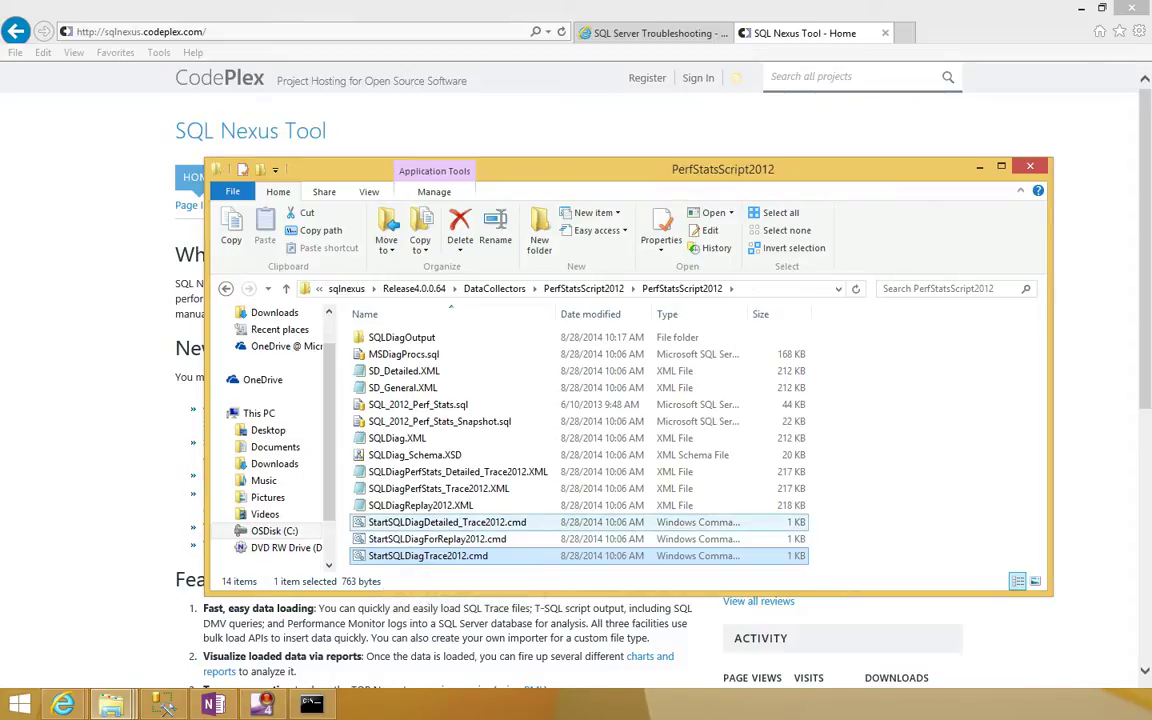
pyautogui.click(430, 522)
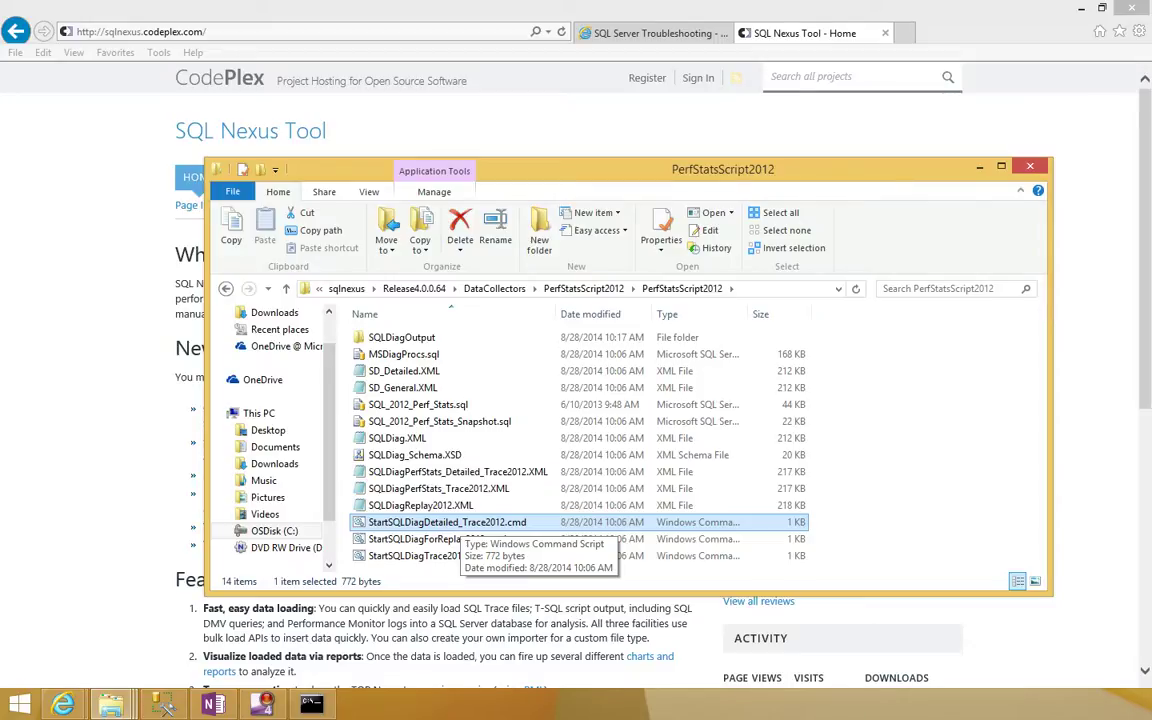
pyautogui.click(450, 539)
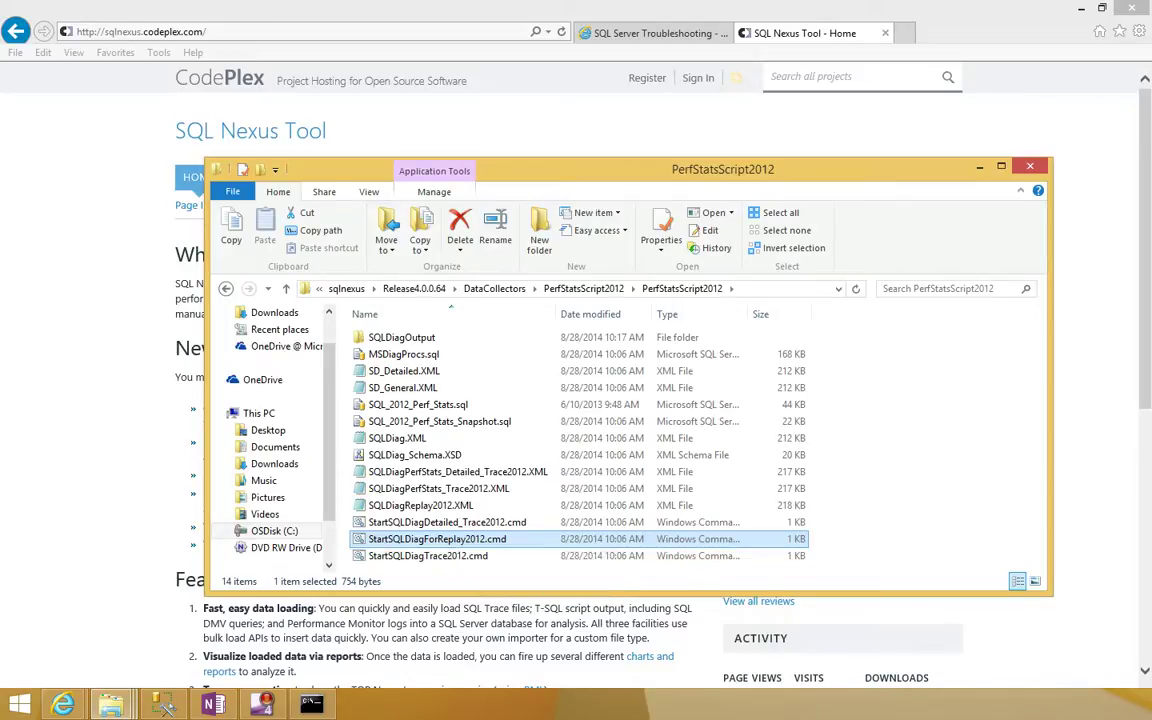
# Step: Switch to OneNote
pyautogui.click(213, 704)
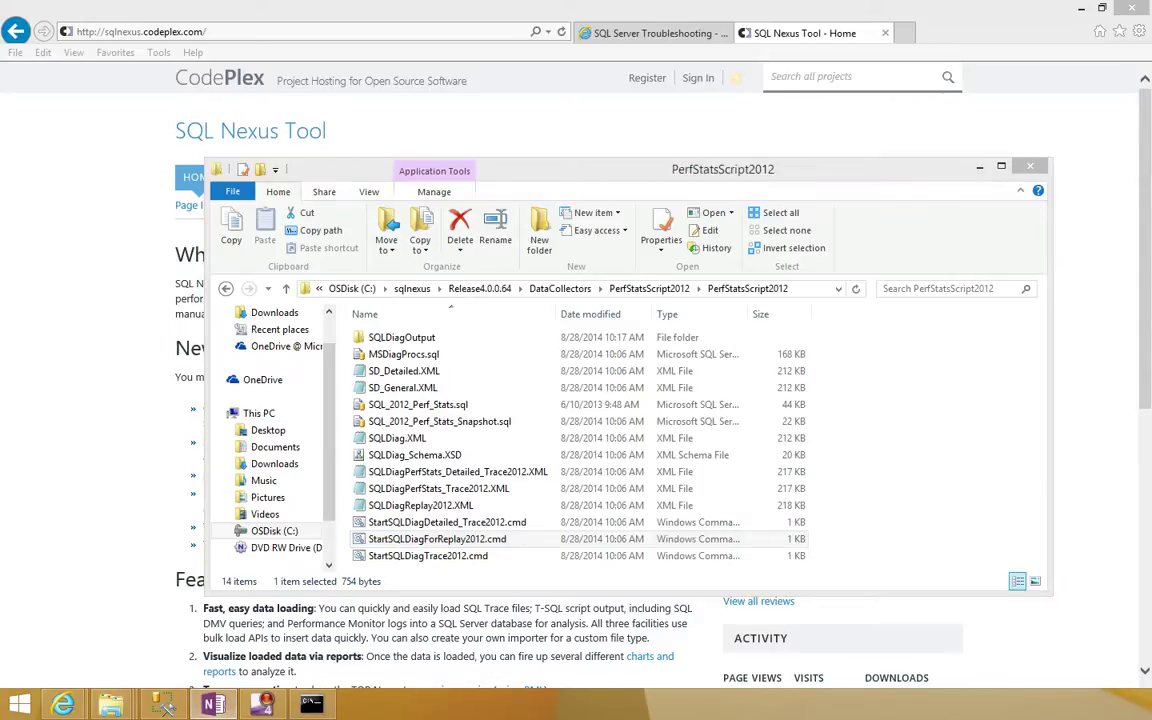